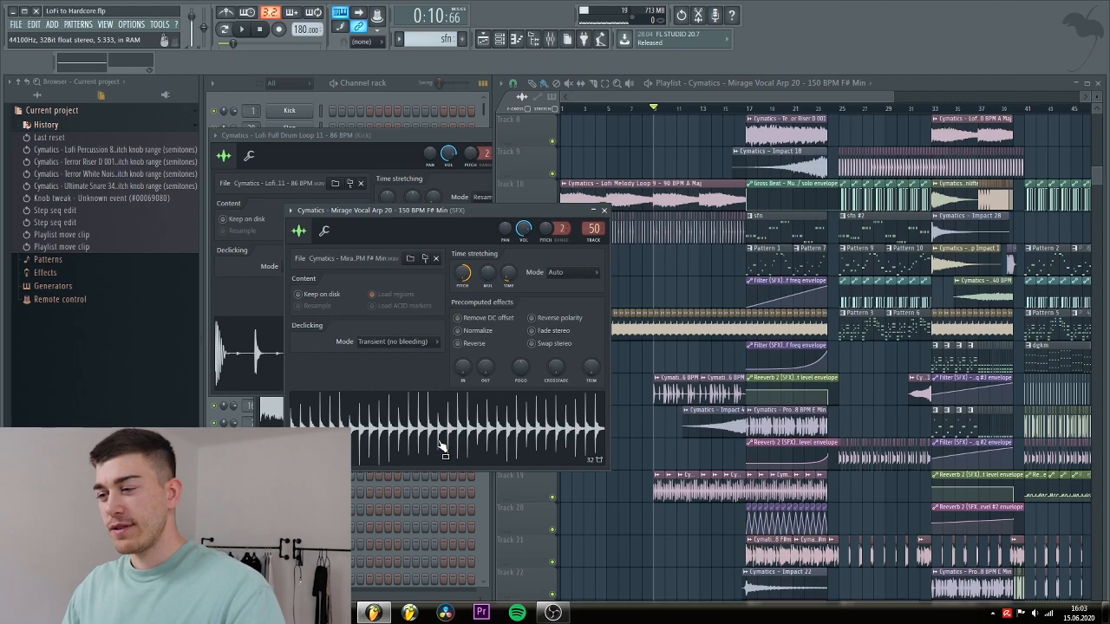
Open the Pattern 1 clip on Track 12 and play the sfn pattern's Seq or die melody in the piano roll
key(F9)
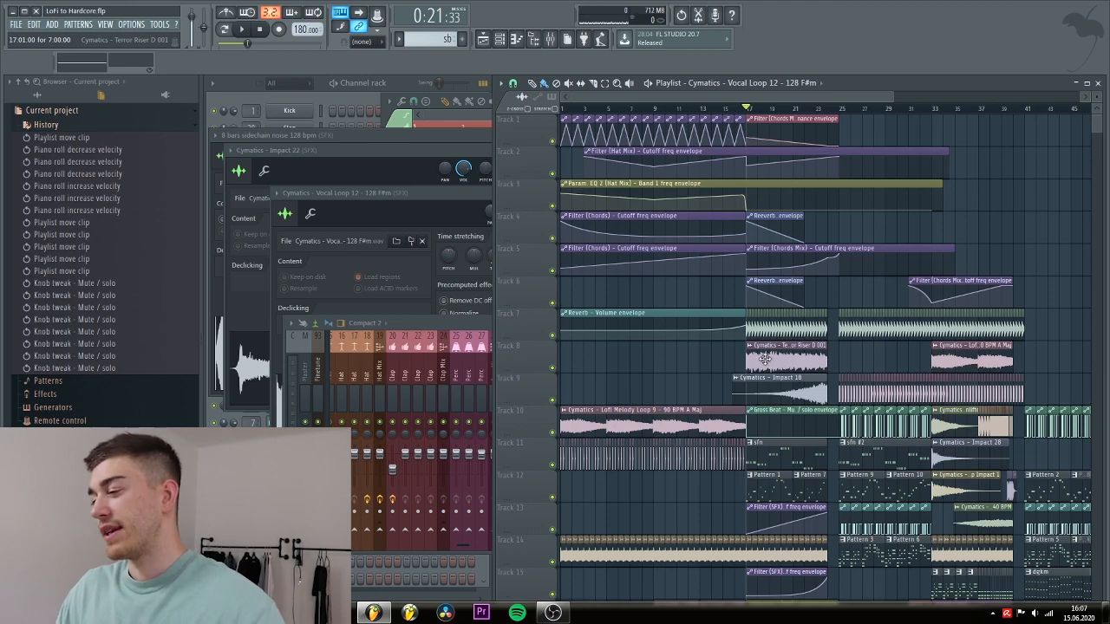
double_click(767, 501)
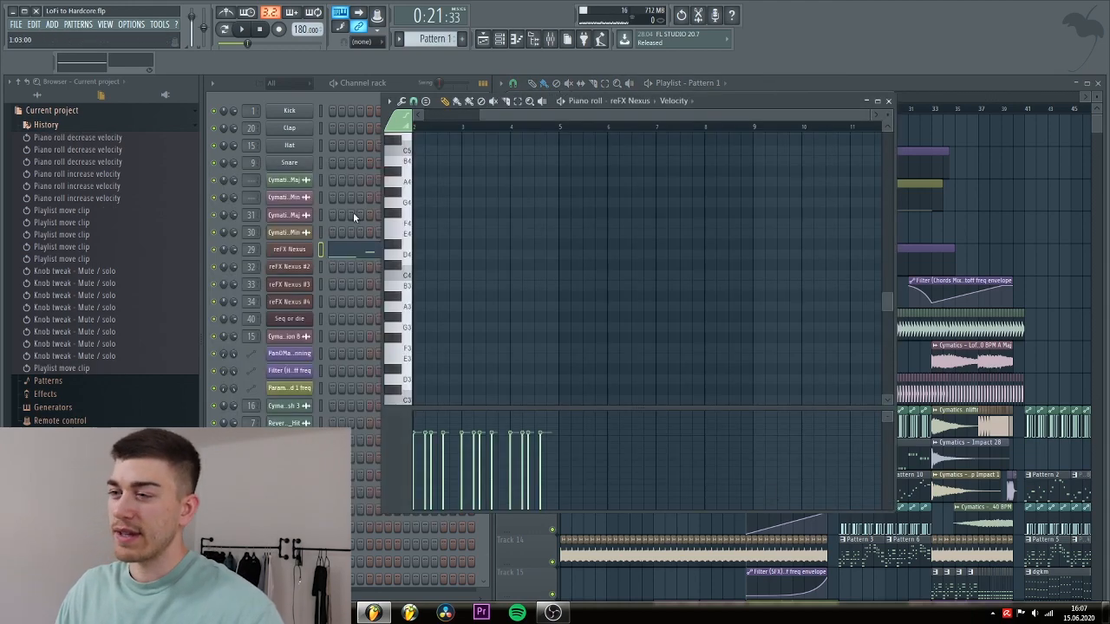
click(336, 88)
key(space)
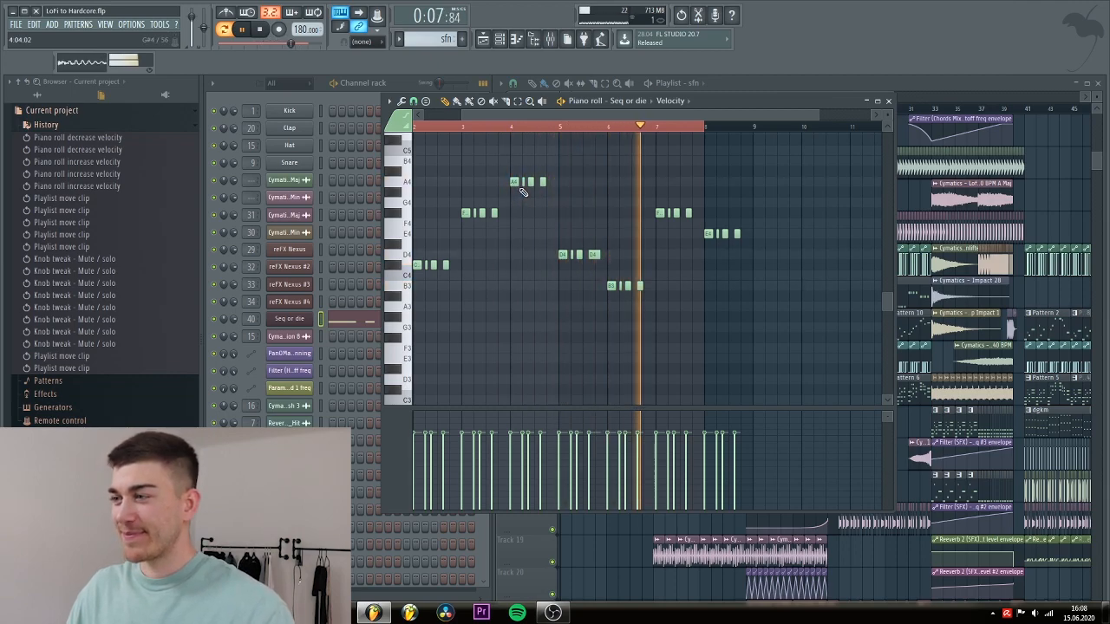
key(space)
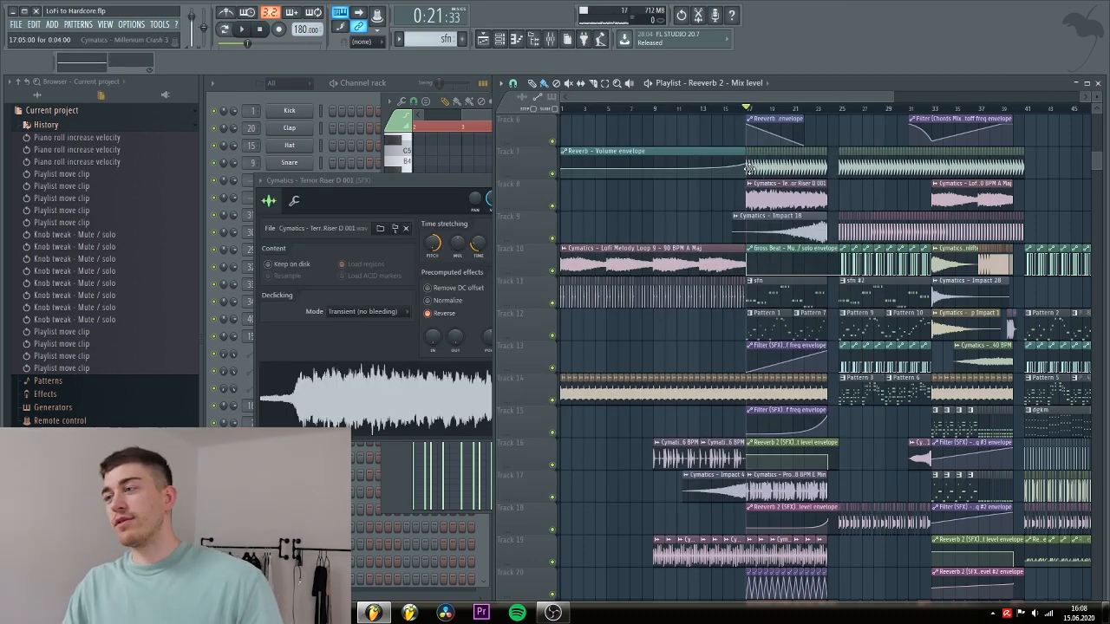
Inspect the sample settings of the Millenium Crash 3 and Lofi Melody Loop 8 clips at bar 17
click(747, 167)
click(783, 113)
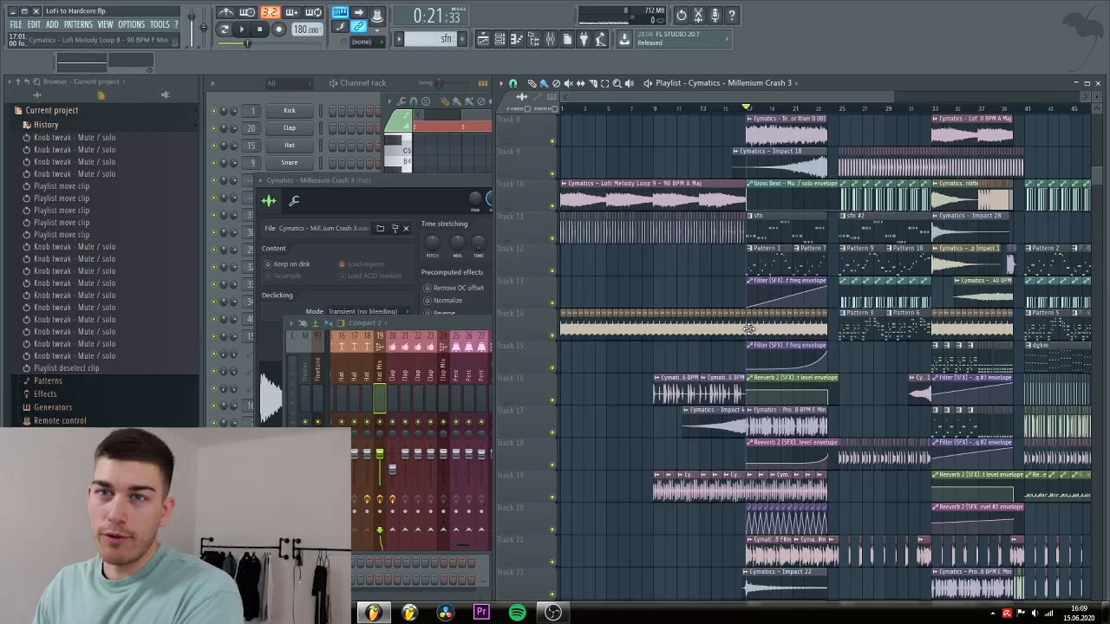
double_click(748, 329)
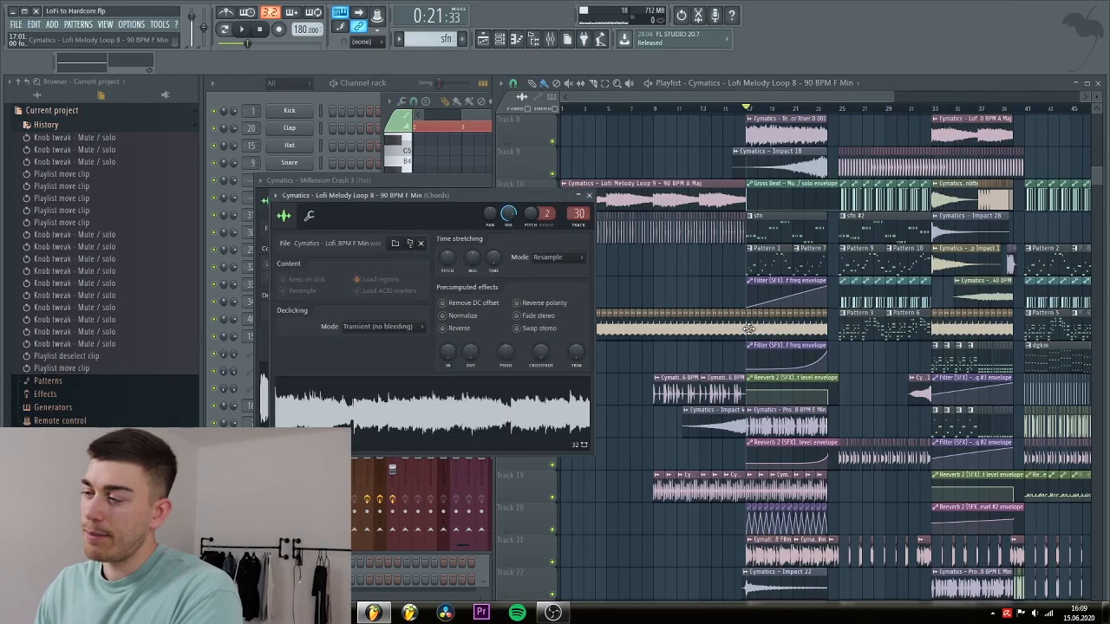
key(F9)
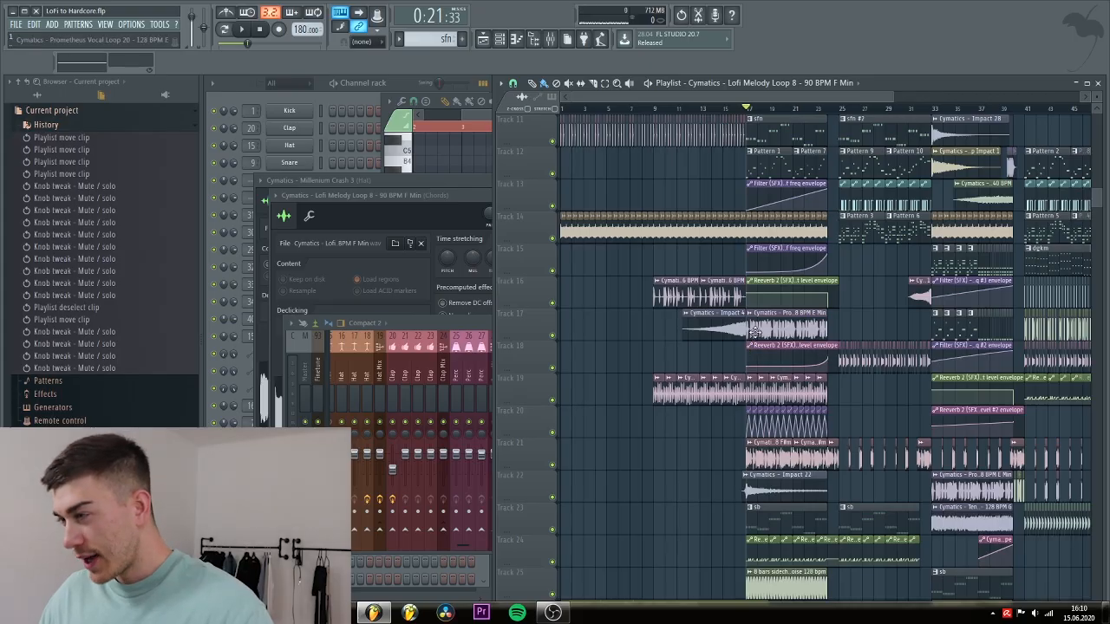
Inspect the Prometheus Vocal Loop 20 clip's sample settings and its mixer track's effects
double_click(755, 332)
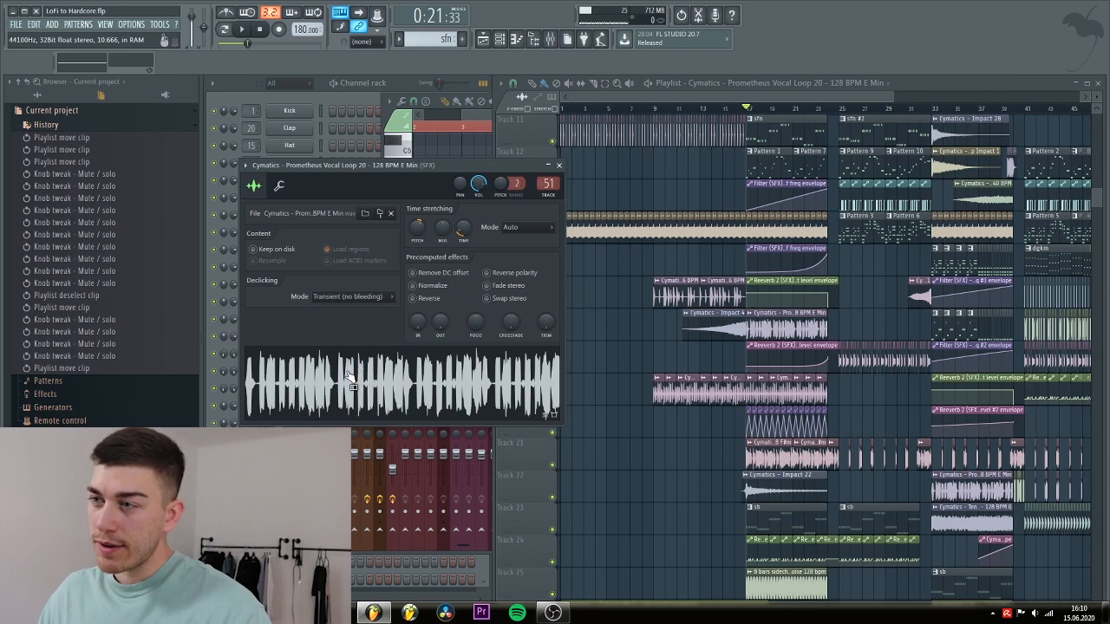
key(F9)
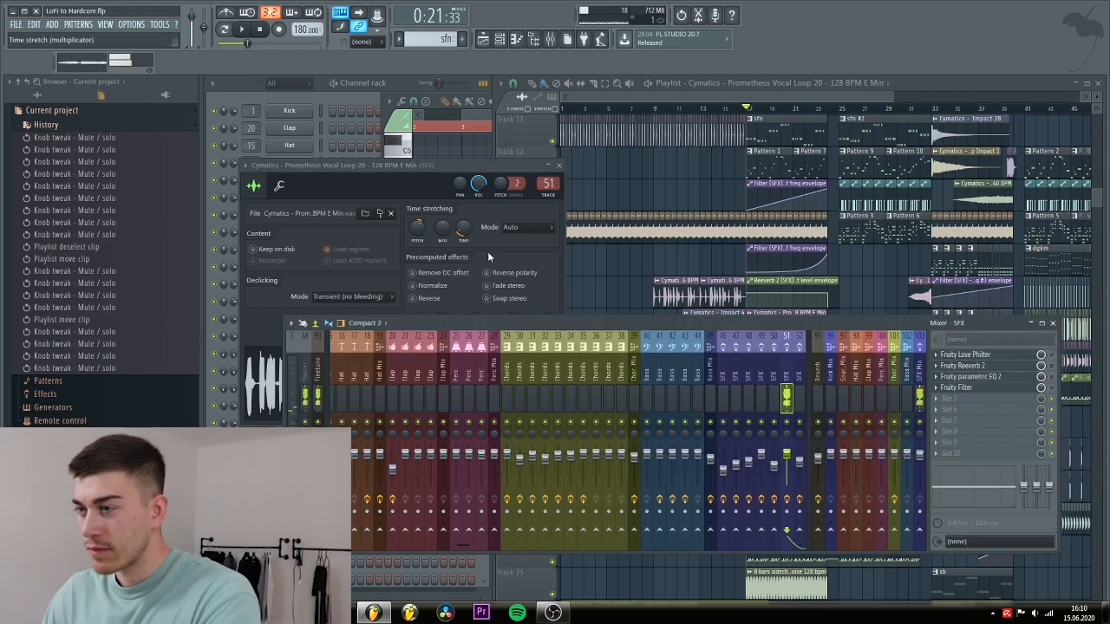
click(384, 187)
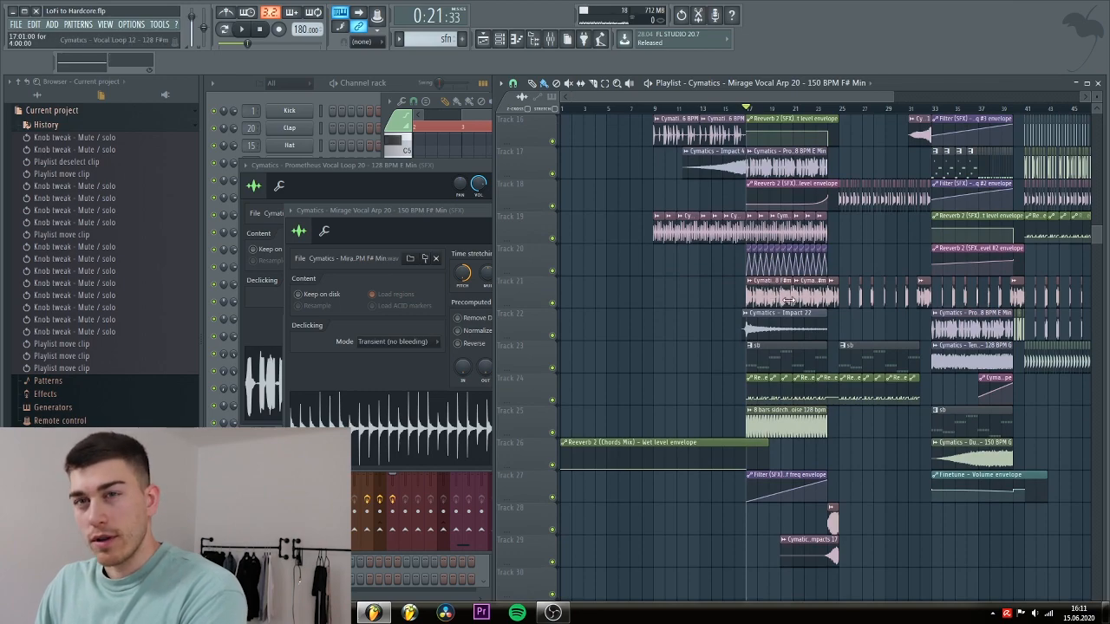
Play the arrangement from just before bar 24 and return the playhead to bar 17
click(829, 110)
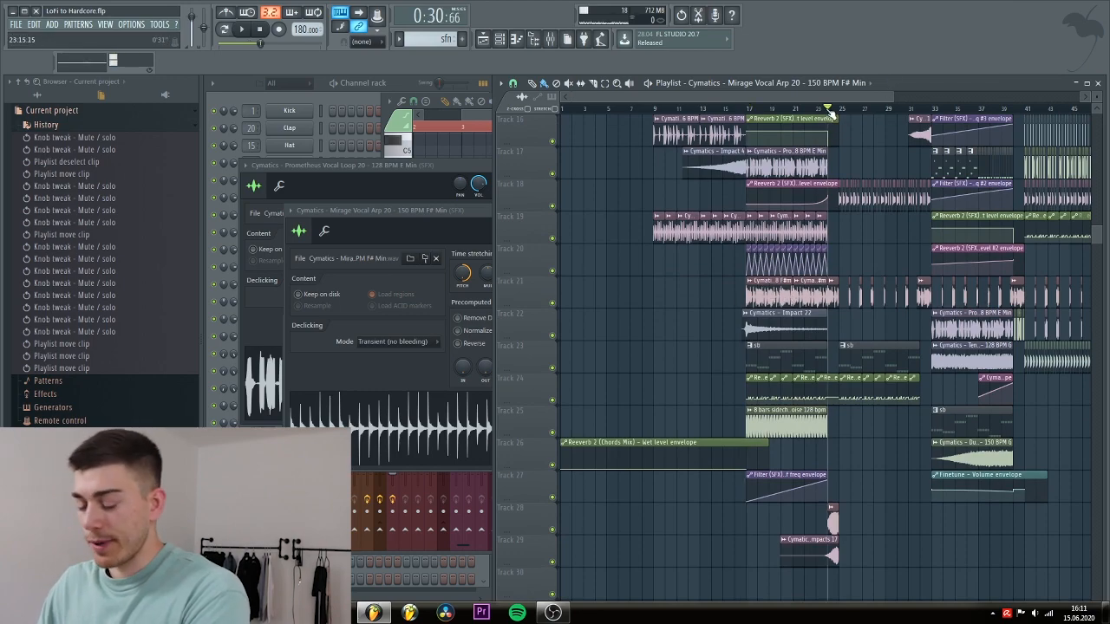
key(space)
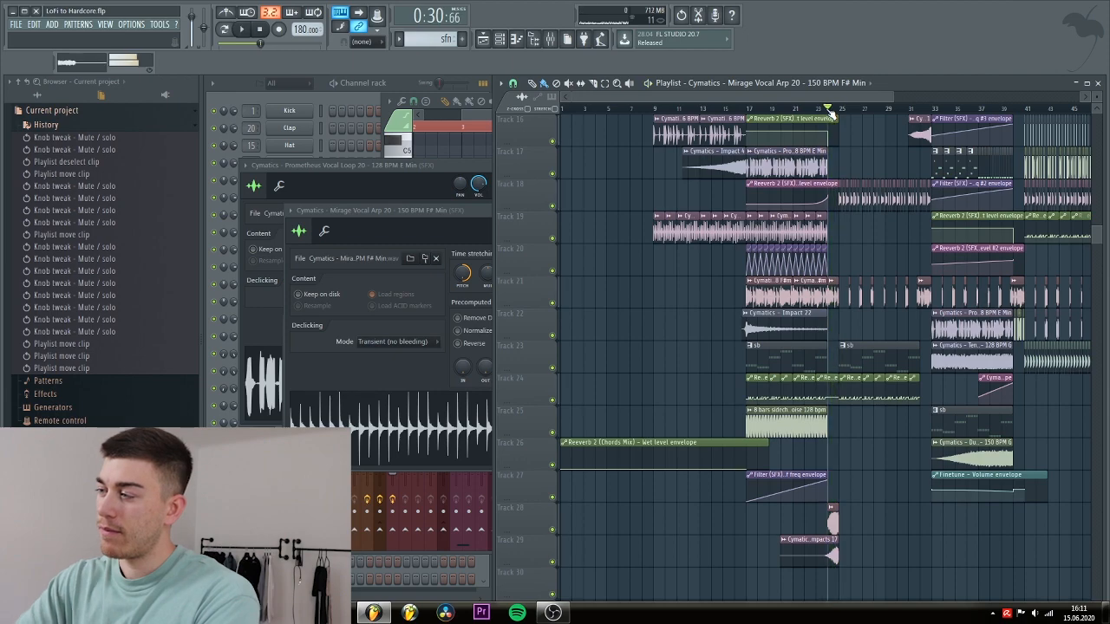
click(748, 111)
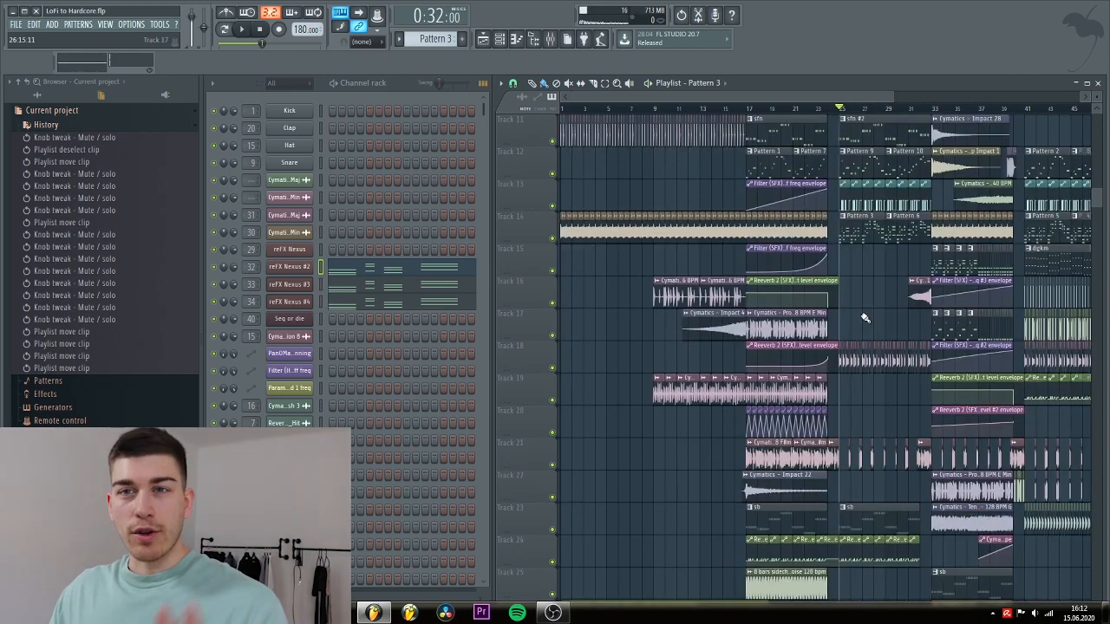
Audition the chopped vocal clips on Tracks 18 and 21 in solo from bar 25
scroll(848, 365, up, 3)
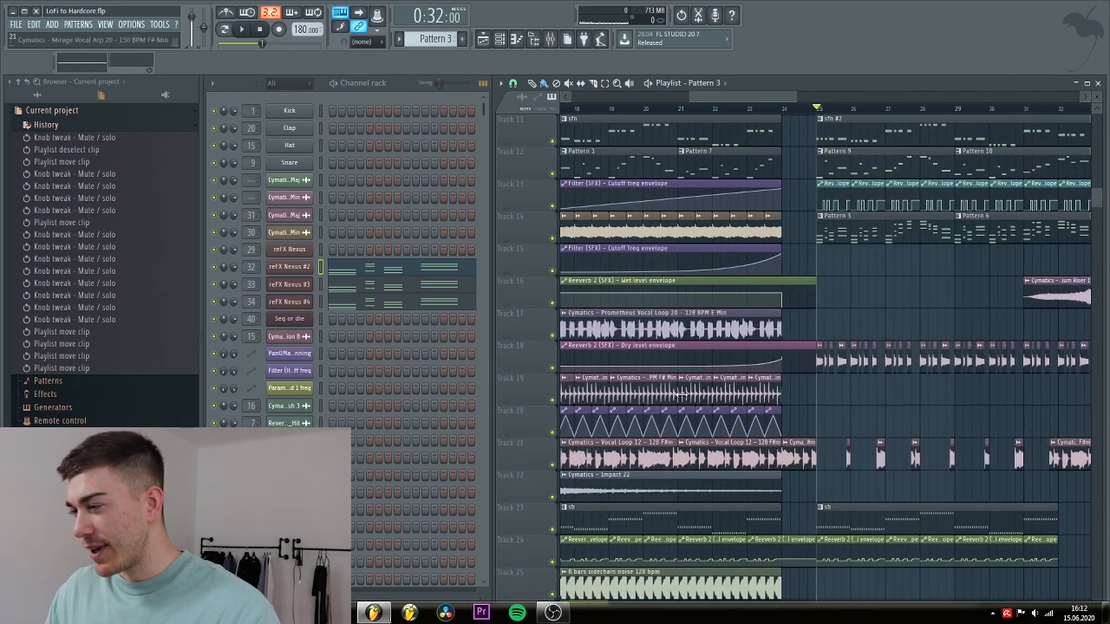
scroll(855, 376, up, 2)
right_click(553, 368)
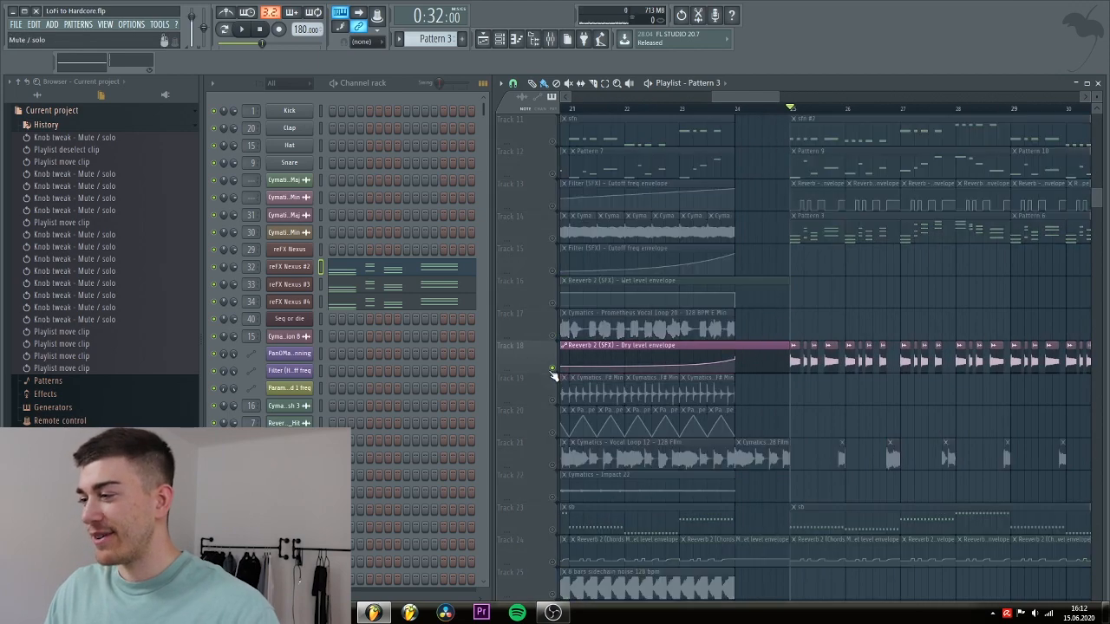
key(space)
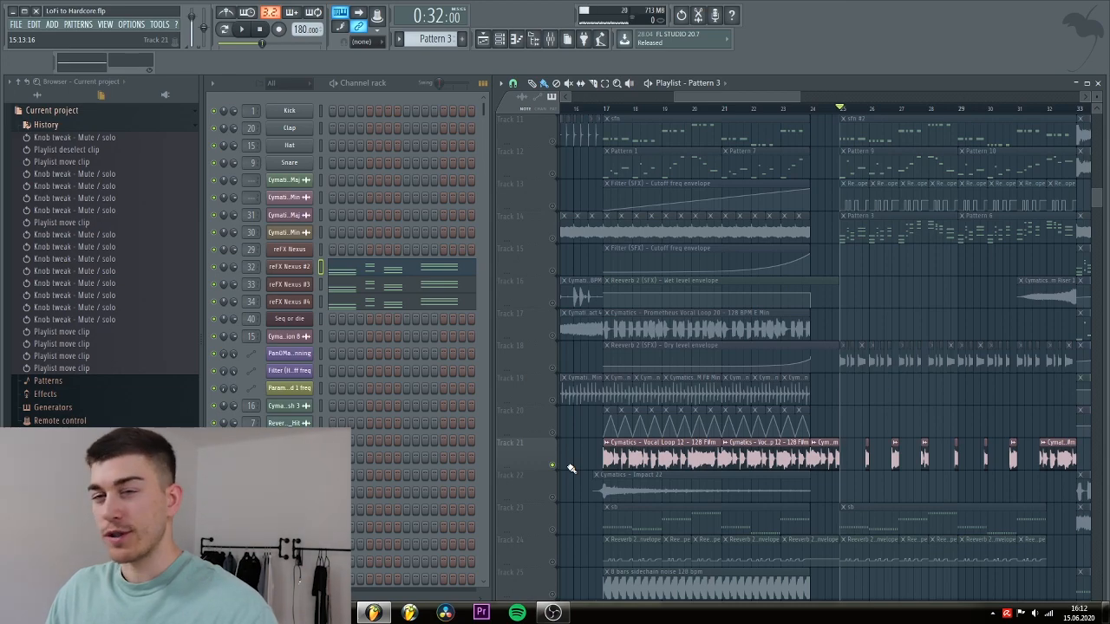
key(space)
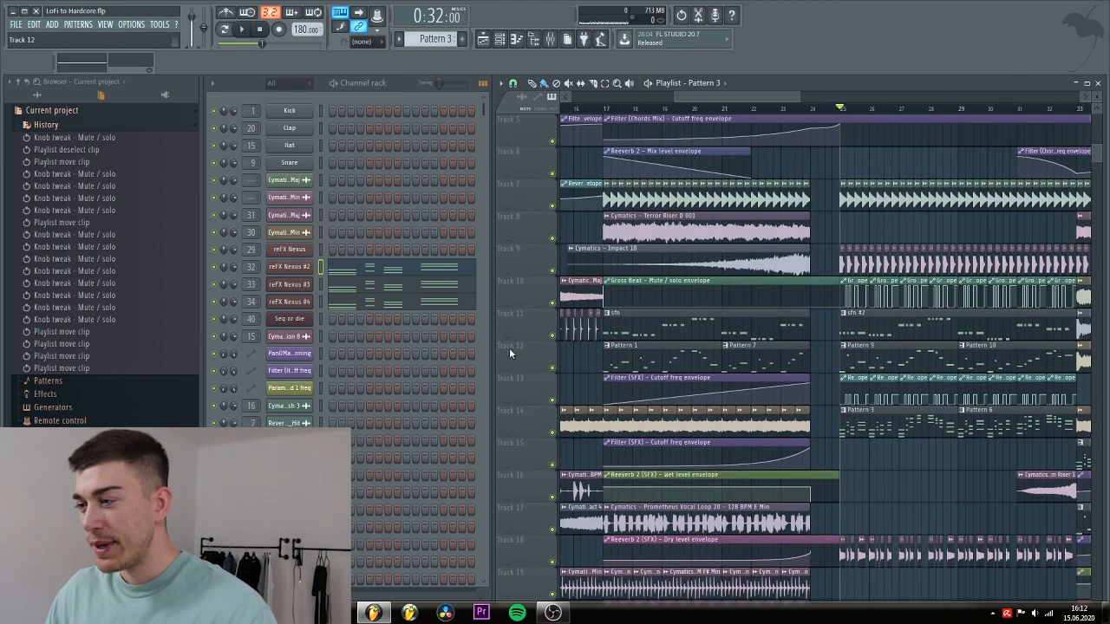
Open the sfn #2 pattern in the piano roll and play its Seq or die melody
double_click(559, 335)
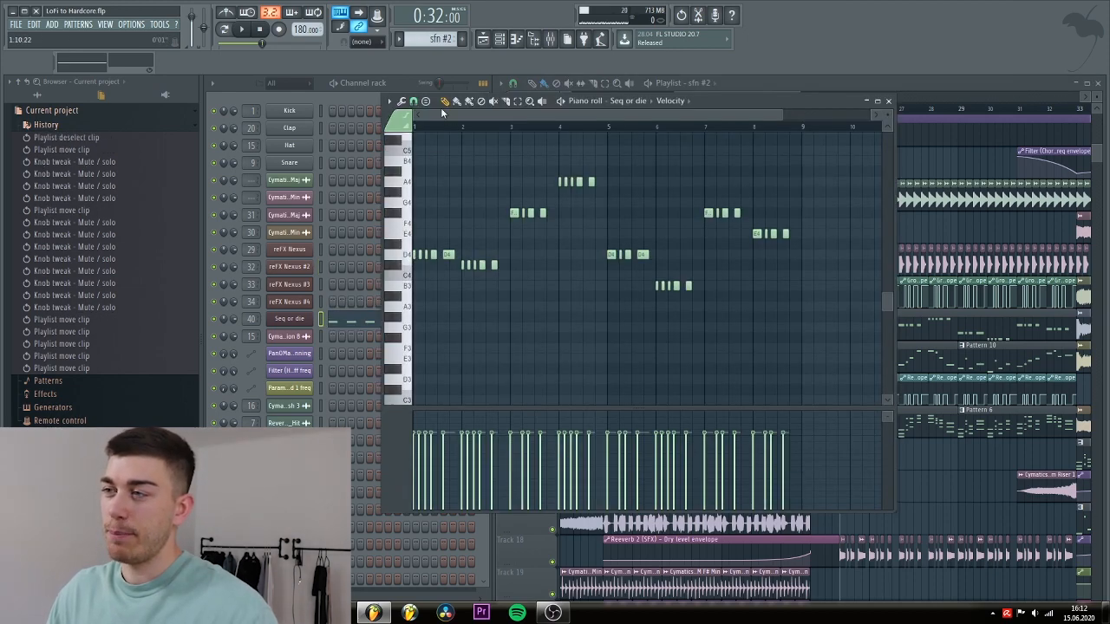
click(339, 89)
key(space)
click(557, 118)
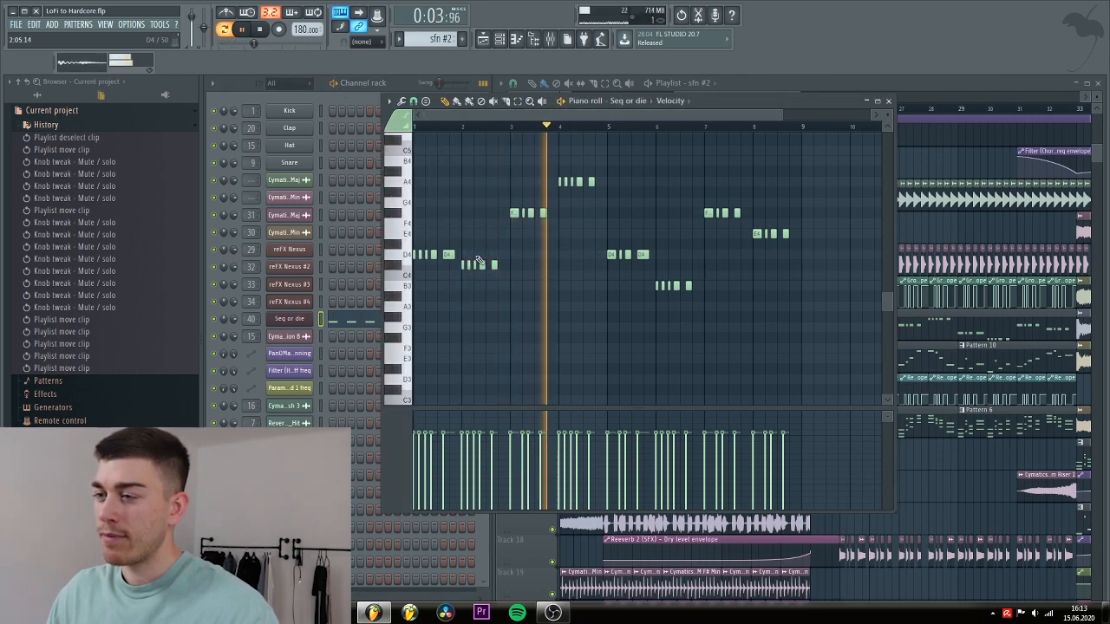
Stop playback, inspect the Waspinator synth channel's settings and return to the Seq or die piano roll
click(373, 326)
scroll(376, 328, down, 5)
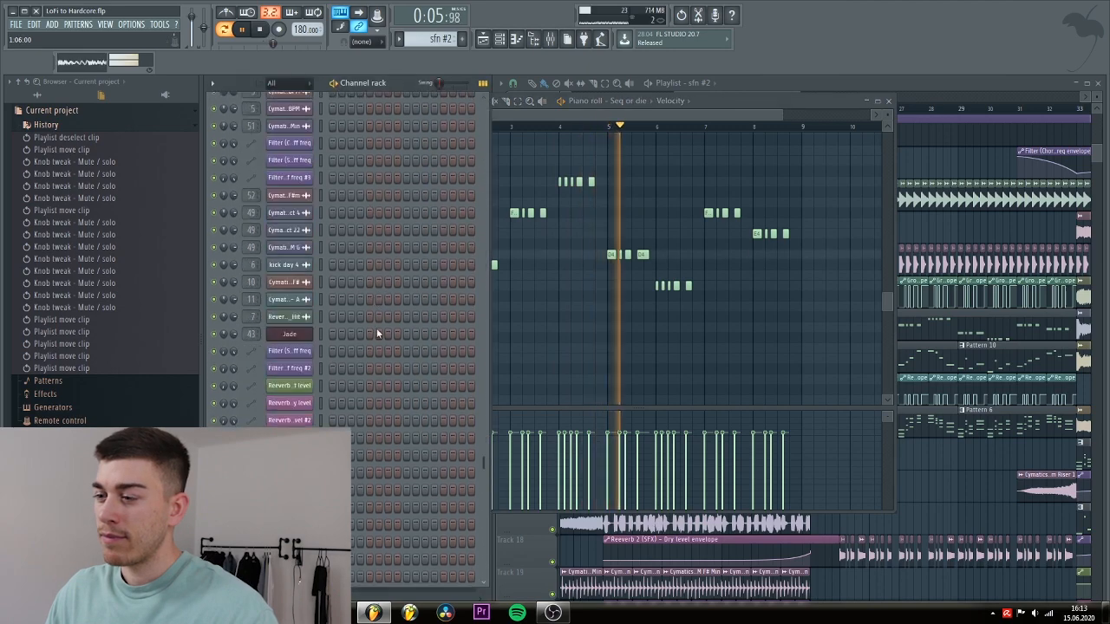
key(space)
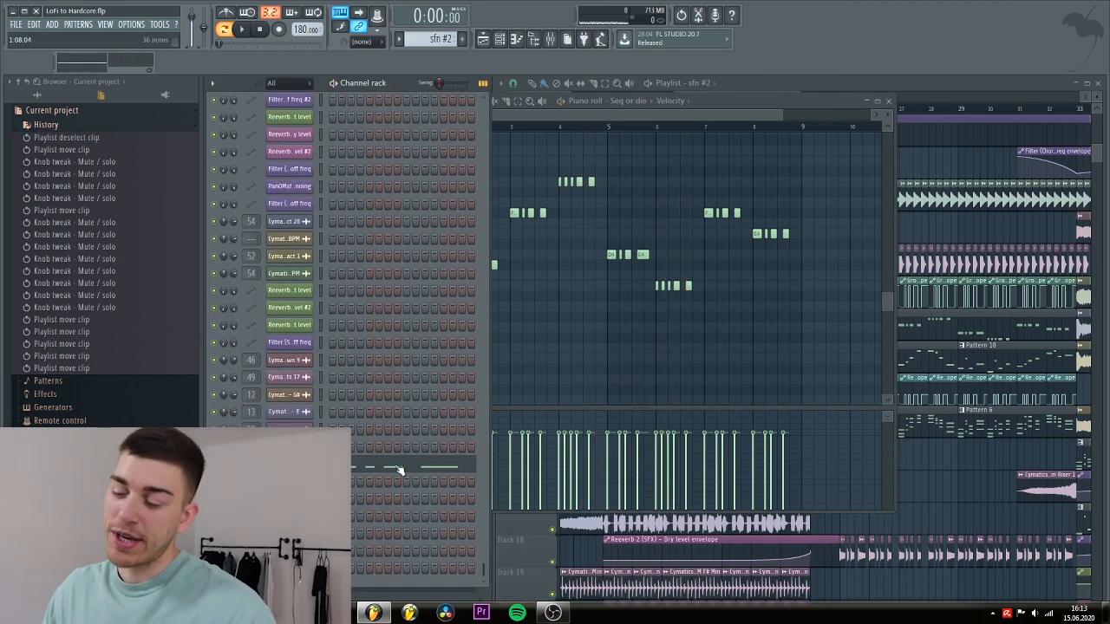
click(288, 465)
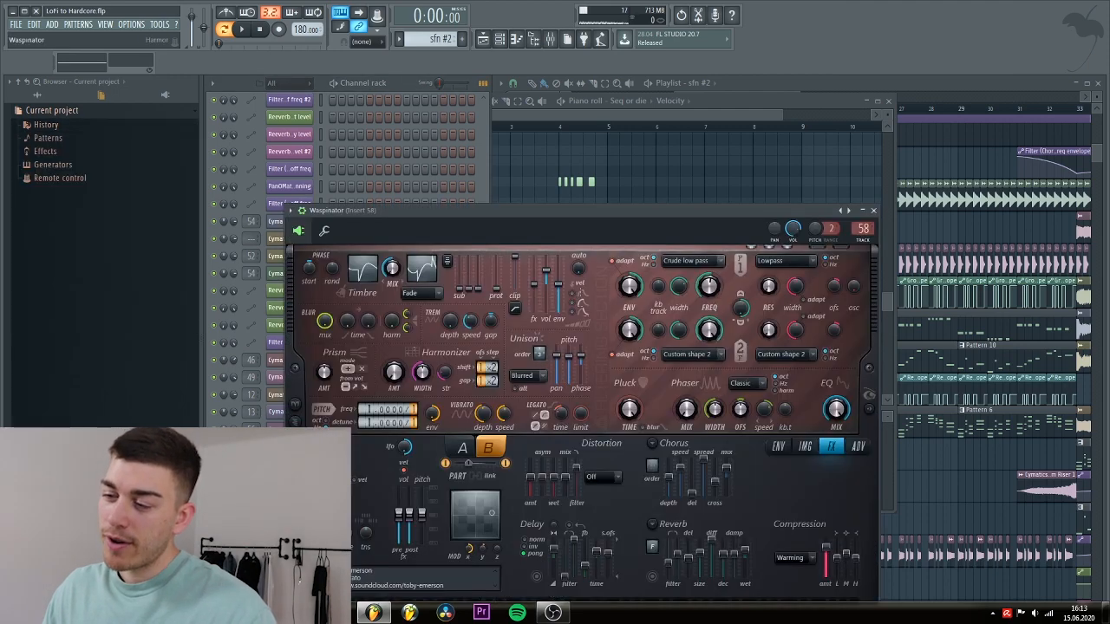
click(288, 464)
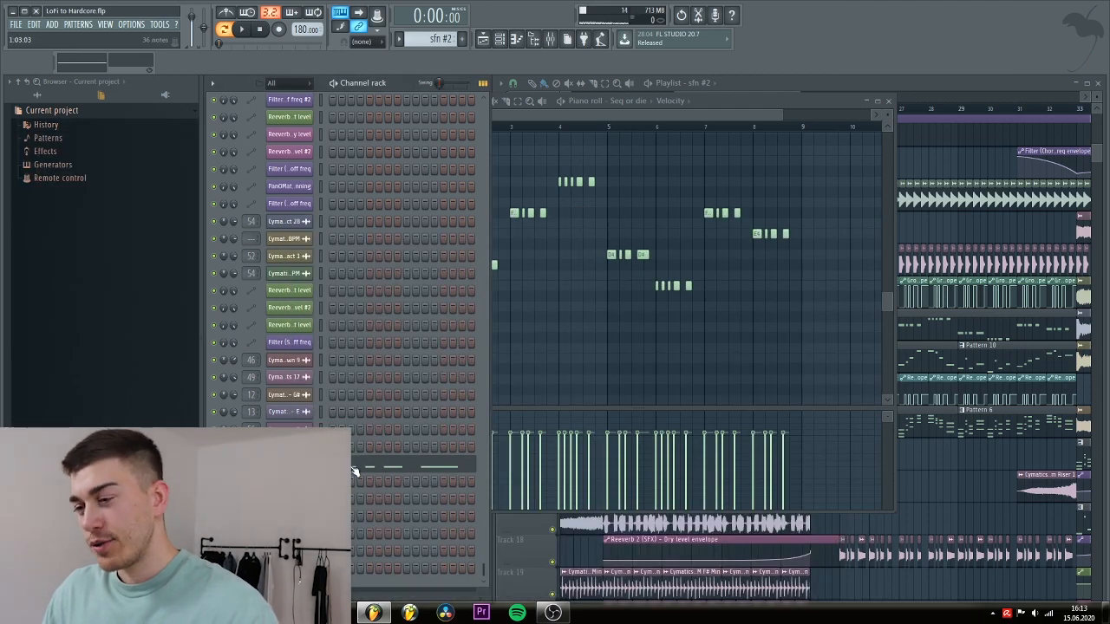
click(669, 113)
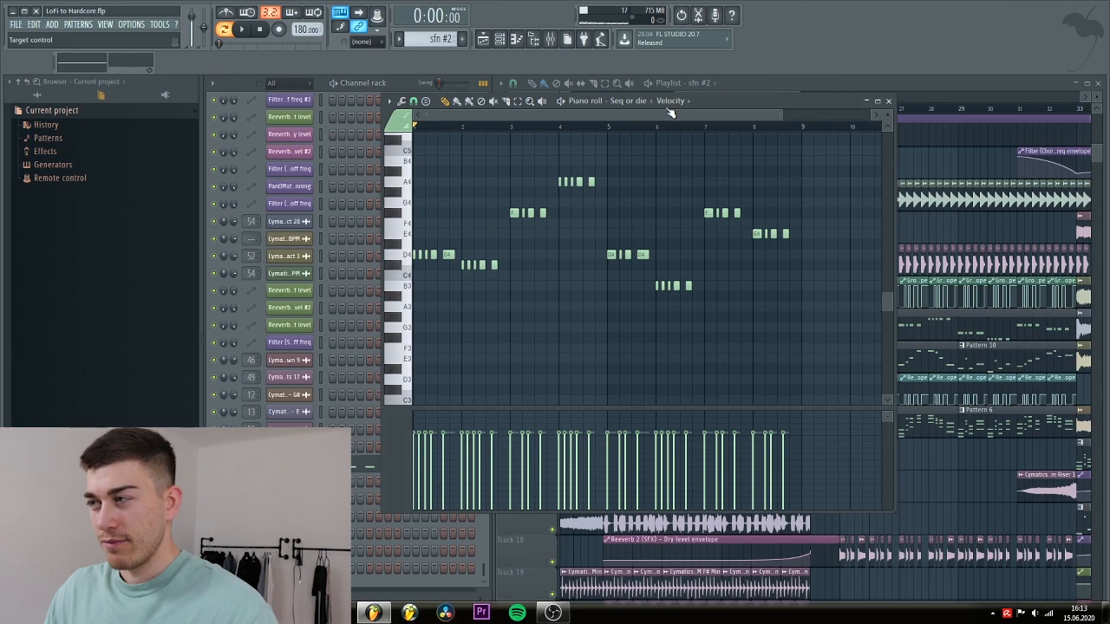
Return to the playlist and inspect the Millenium Crash 3, Lofi Melody Loop 9 and Titan Big Clap 22 samples at bar 33
click(740, 83)
scroll(651, 339, up, 5)
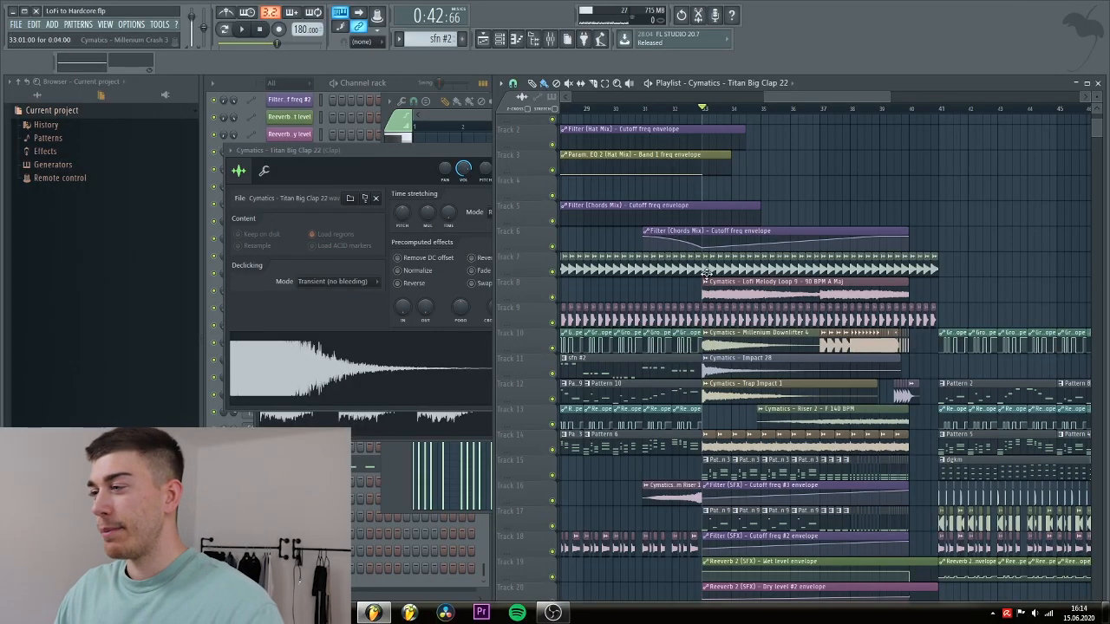
double_click(704, 270)
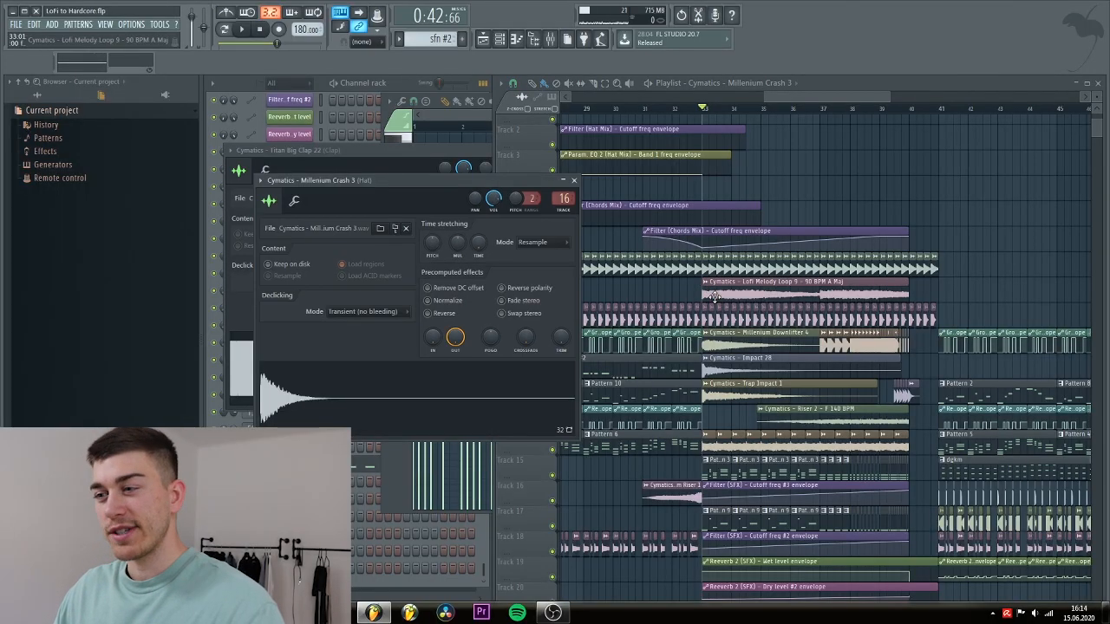
double_click(713, 296)
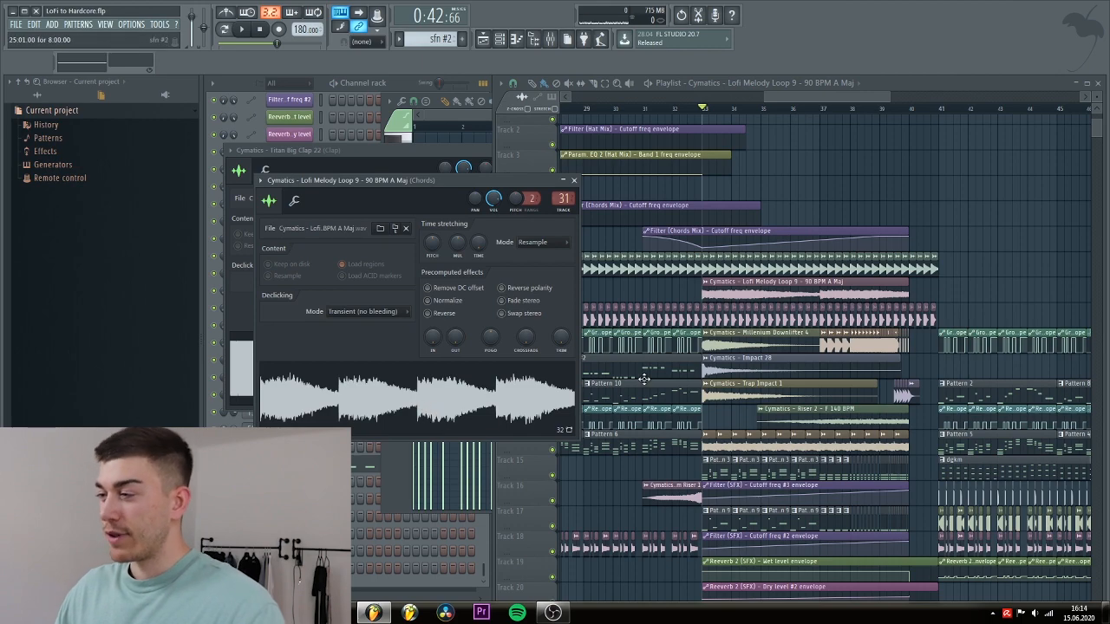
click(709, 310)
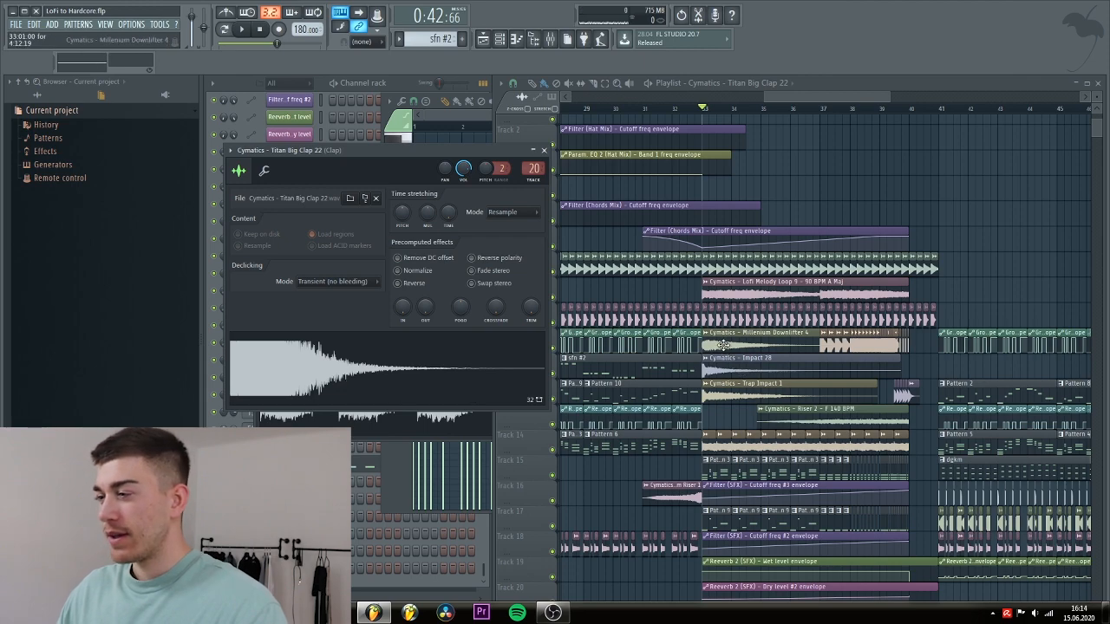
Inspect the Lofi Melody Loop 8 sample and the Pattern 3 notes at bar 33, and return to the playlist
scroll(711, 443, down, 3)
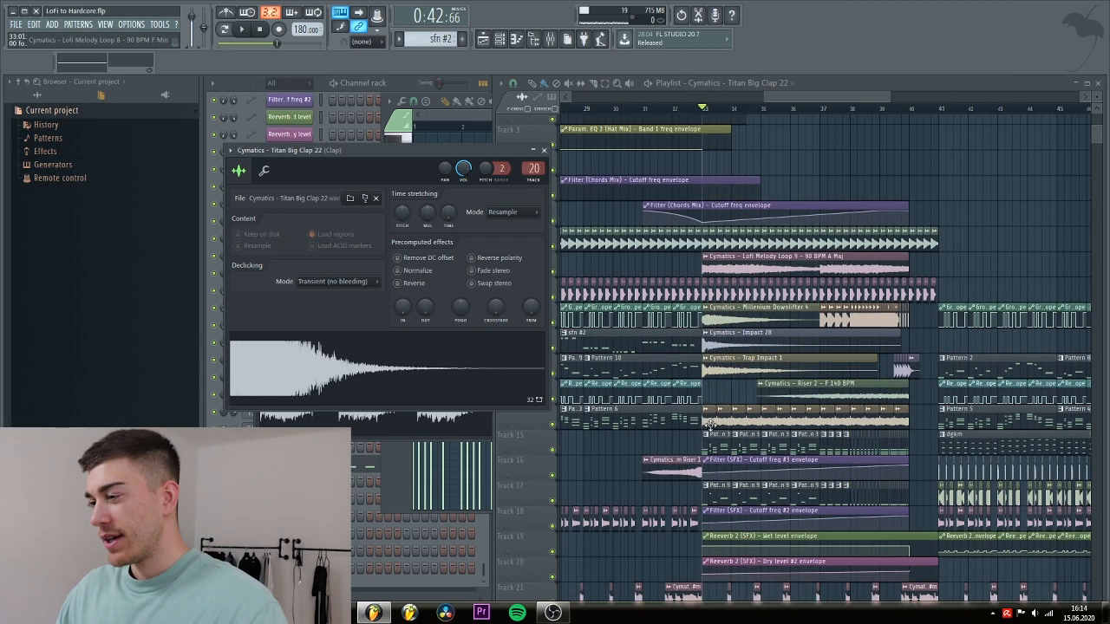
double_click(707, 368)
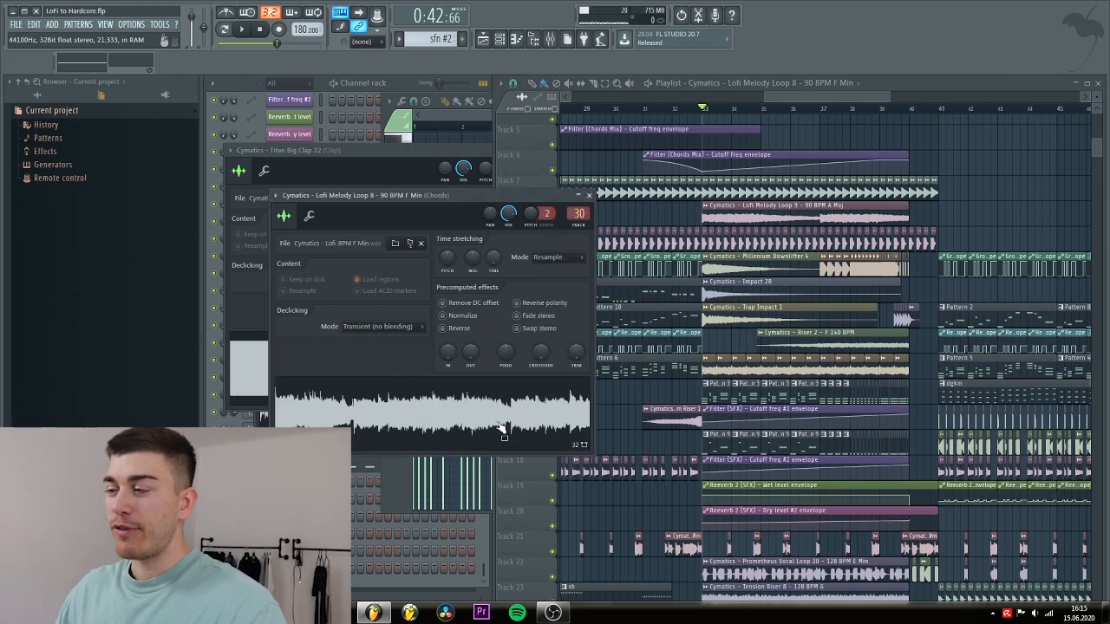
scroll(707, 369, down, 3)
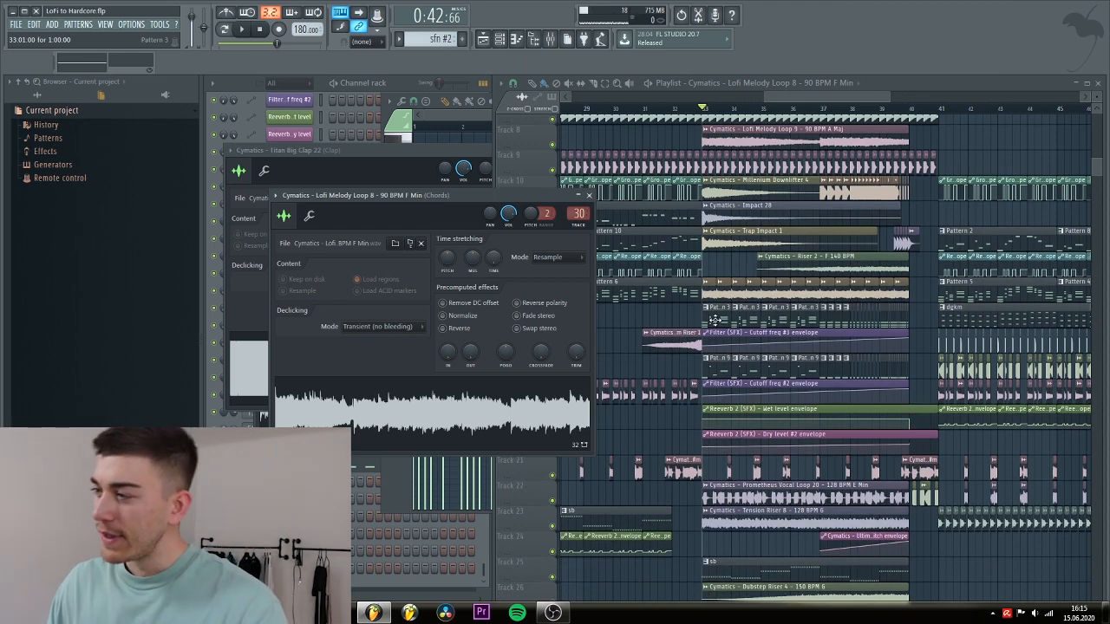
double_click(713, 319)
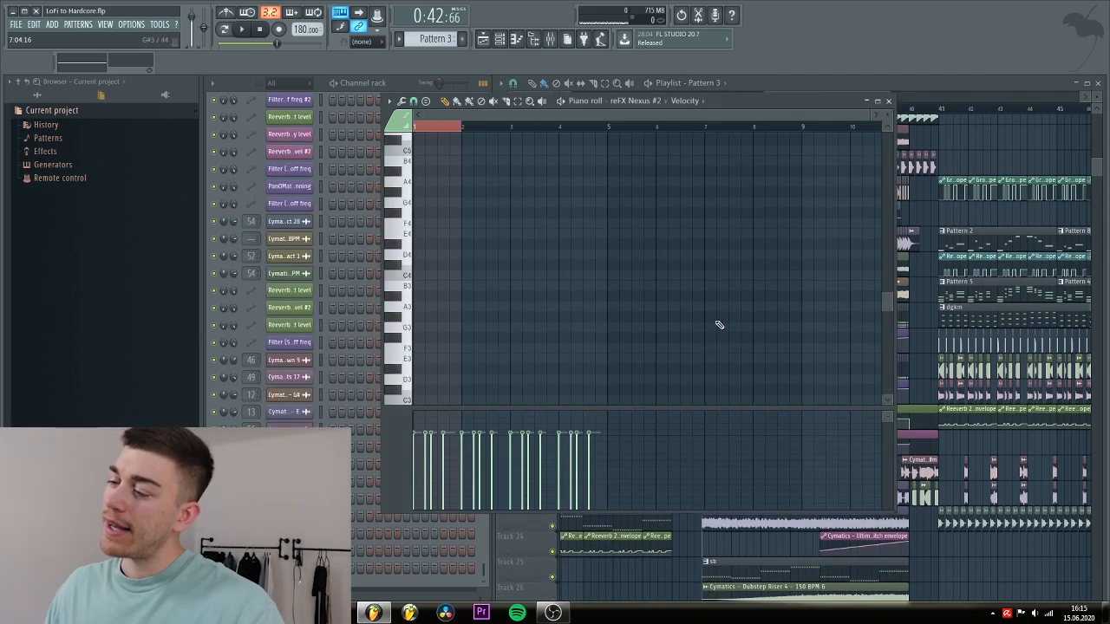
click(782, 87)
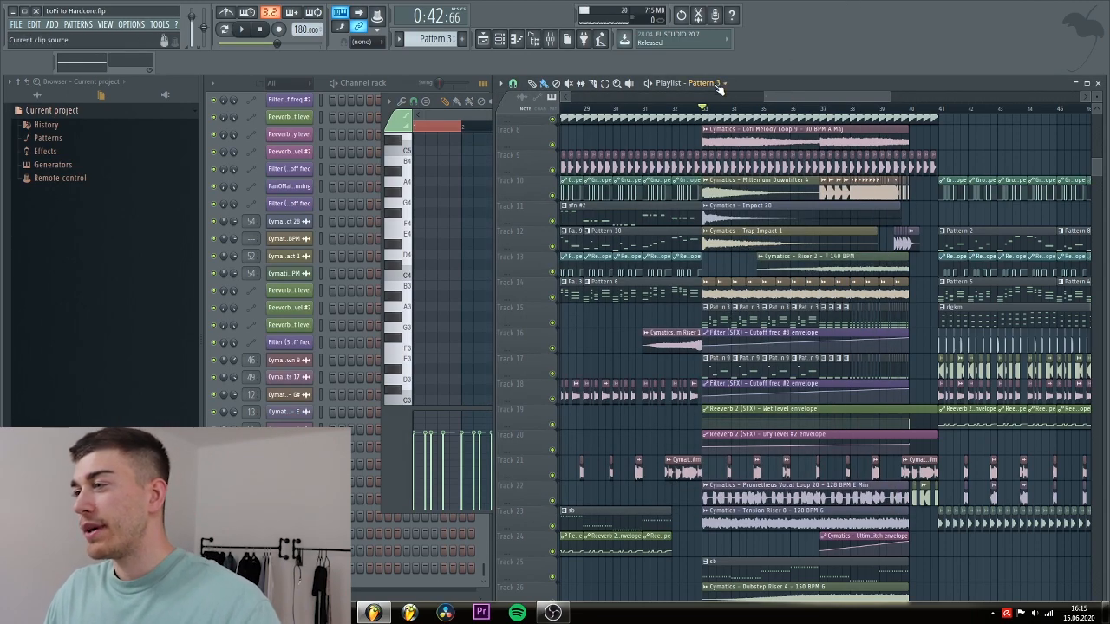
Select the playlist time range from bar 33 to bar 40 and review its clips across the tracks
drag(702, 110, 908, 112)
scroll(742, 320, down, 4)
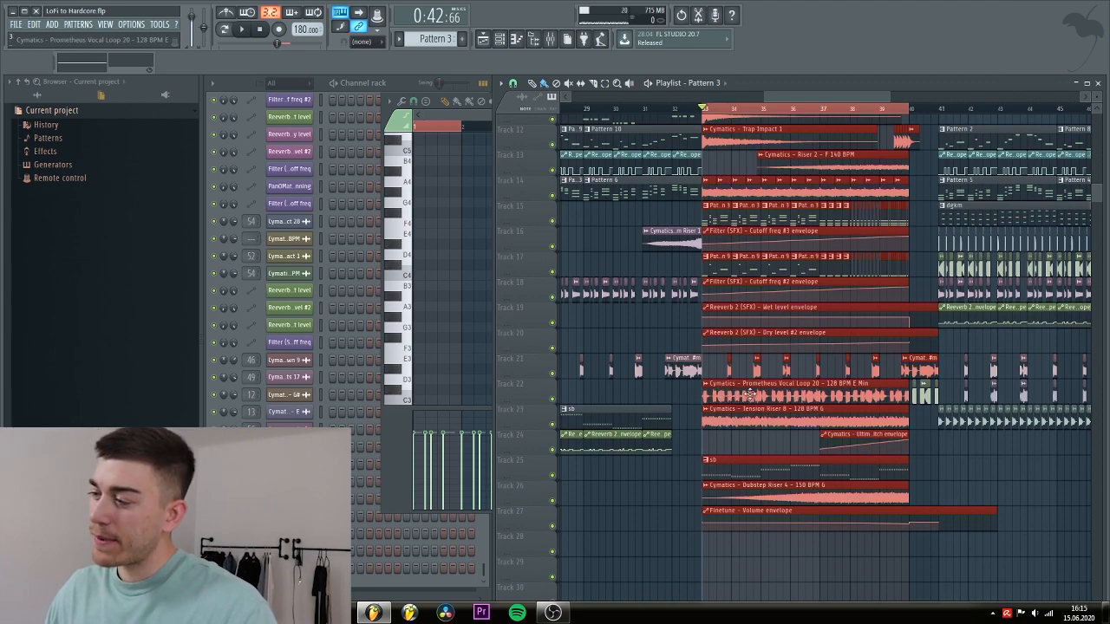
scroll(693, 333, up, 7)
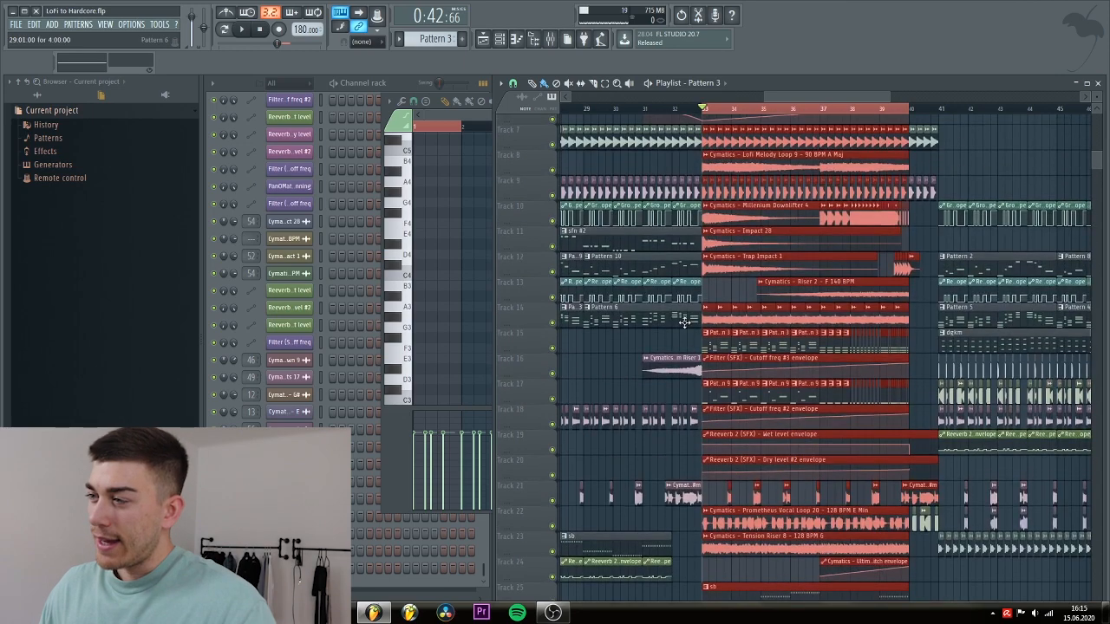
Extend the playlist time selection that starts at bar 33 through bar 40 and review the build-up clips inside it
scroll(694, 338, down, 7)
scroll(891, 283, up, 11)
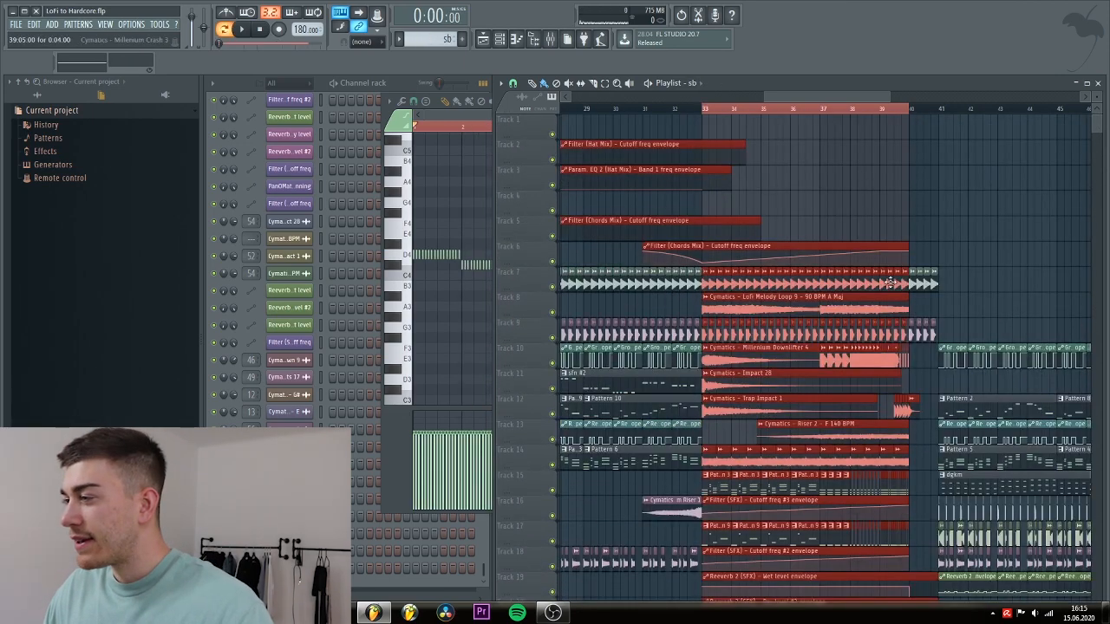
drag(897, 114, 915, 115)
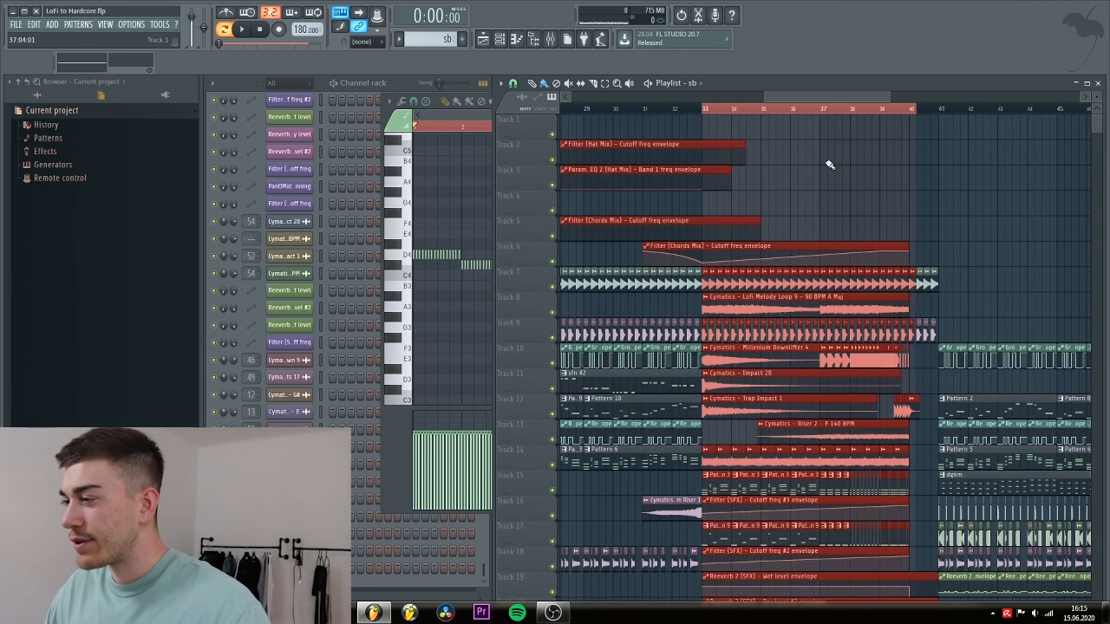
scroll(826, 356, down, 2)
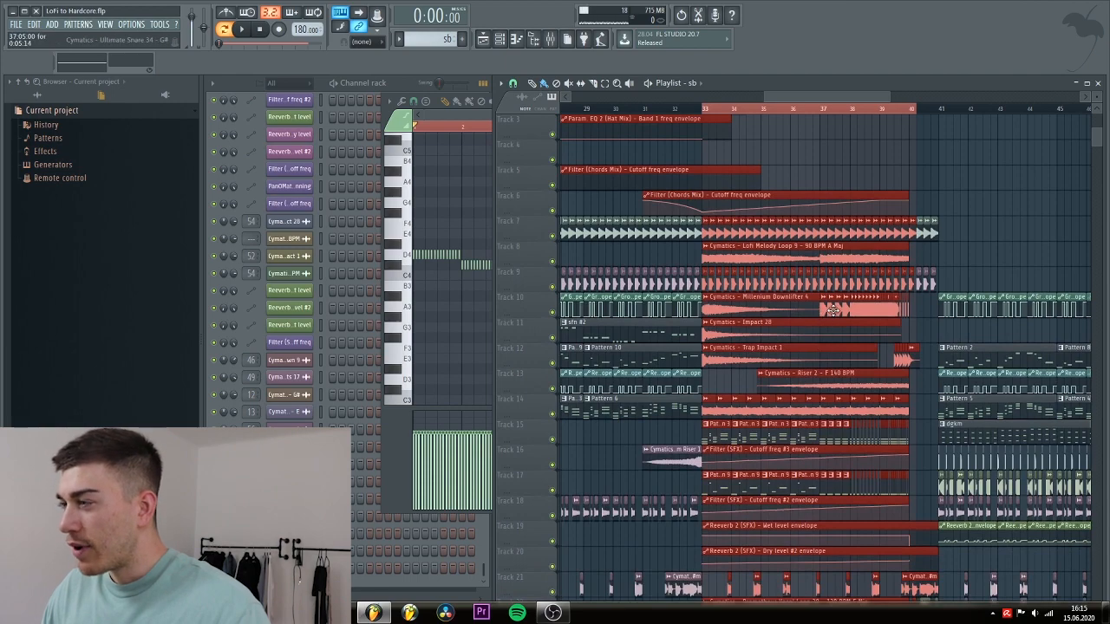
Move the playhead to bar 37 and inspect the Ultimate Snare 34 sample on track 10
click(821, 107)
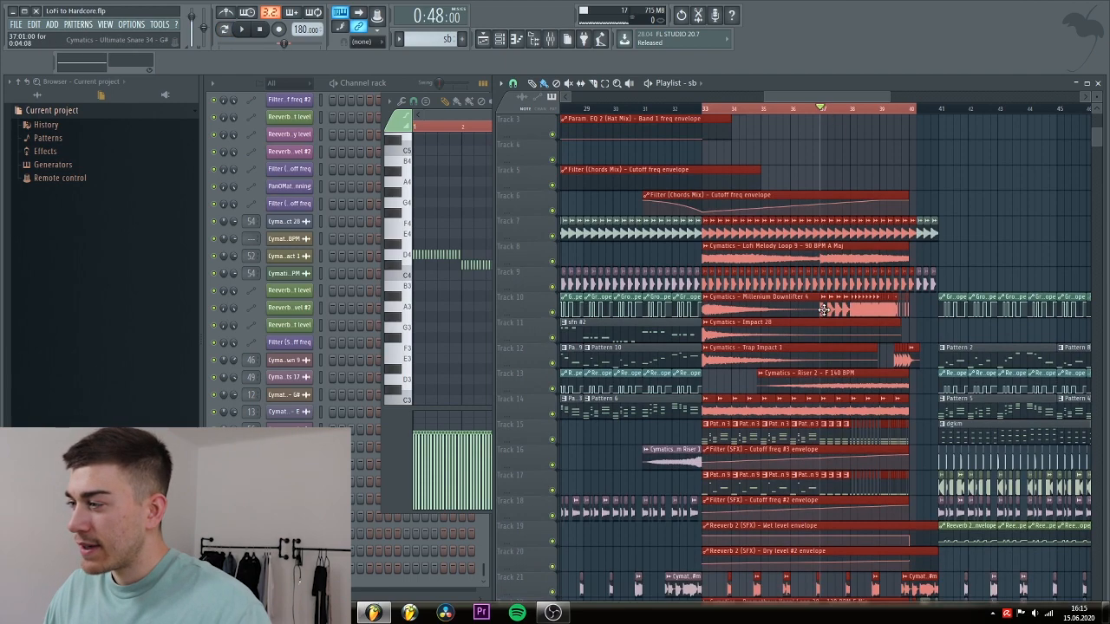
double_click(824, 309)
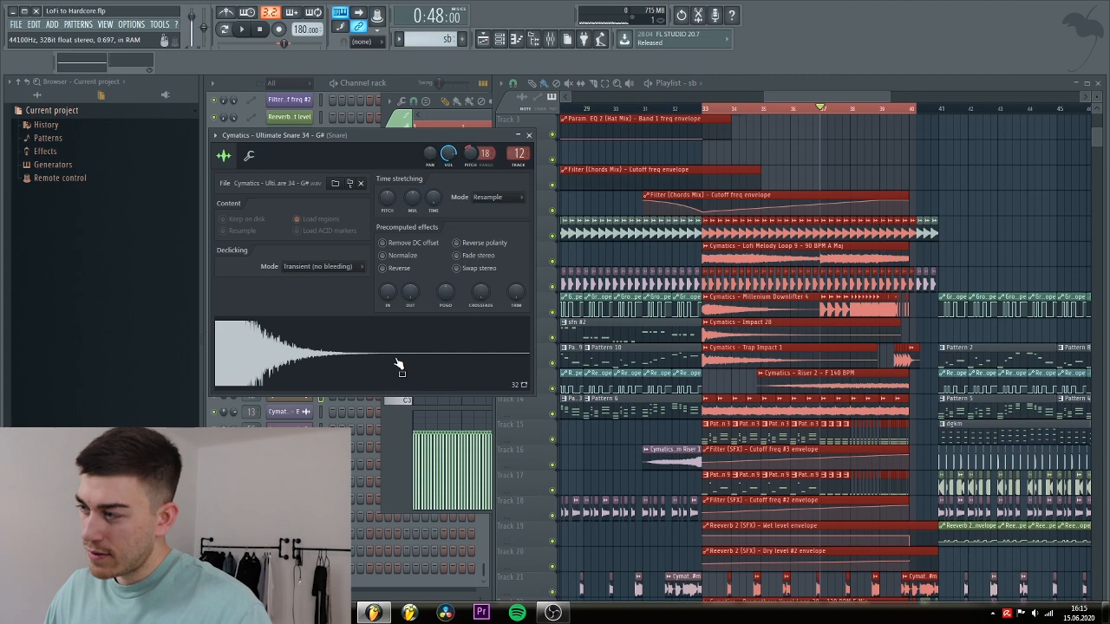
Select the end of the build-up from the middle of bar 39 and inspect the Millenium Snare 3 sample there
ctrl+scroll(892, 335, up, 5)
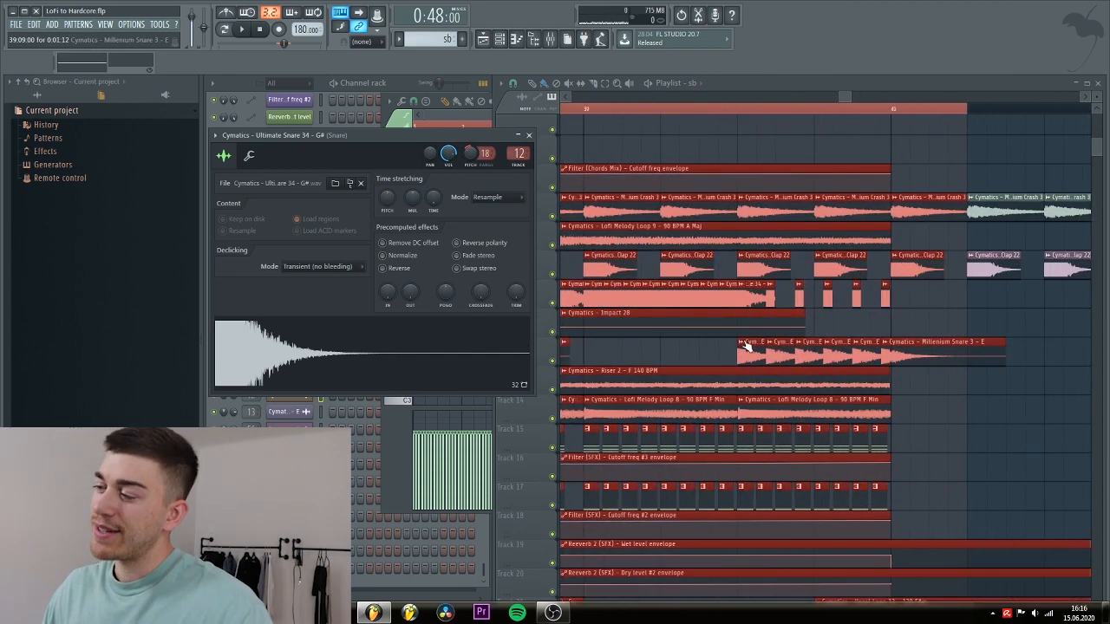
click(737, 113)
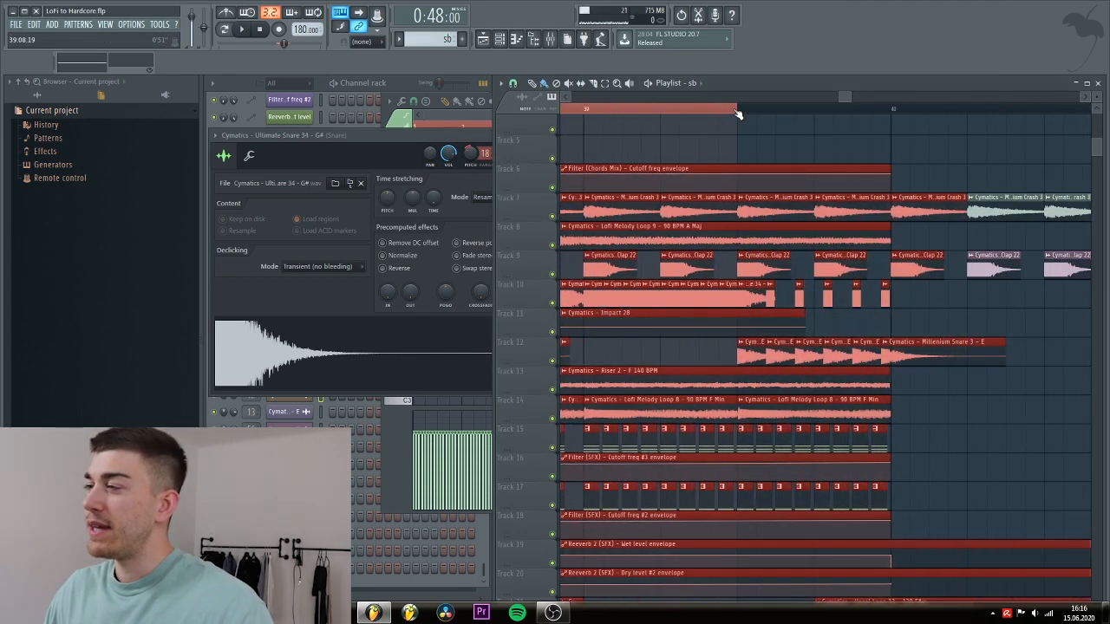
drag(737, 111, 919, 108)
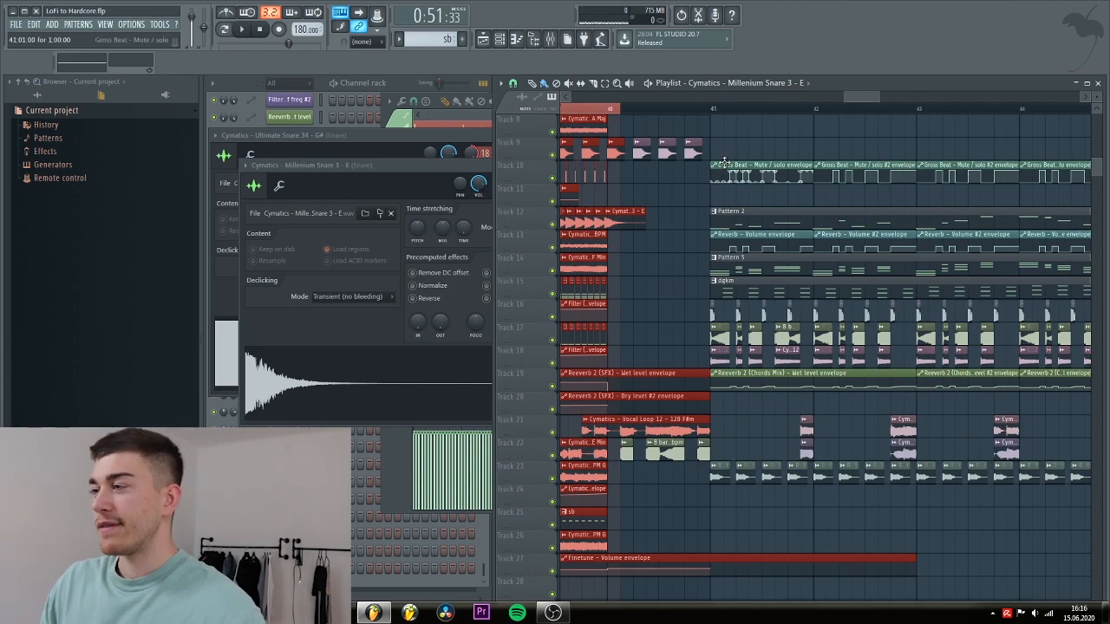
Move the playhead to bar 41 and inspect the 8 bars sidechain noise 128 bpm and kick day 5 samples
click(714, 113)
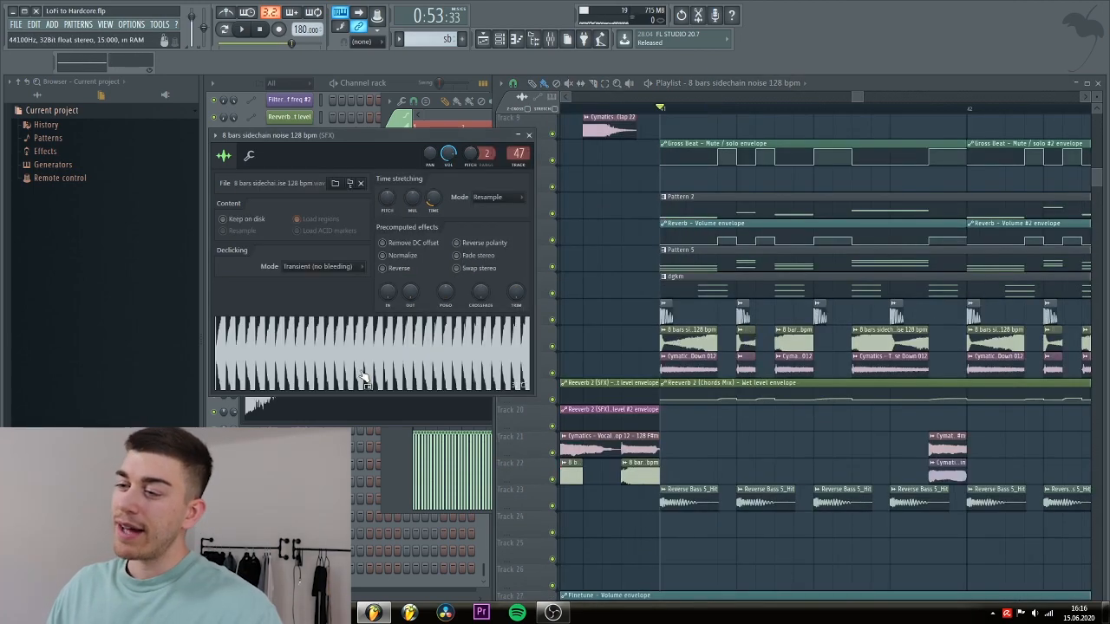
click(263, 32)
click(286, 438)
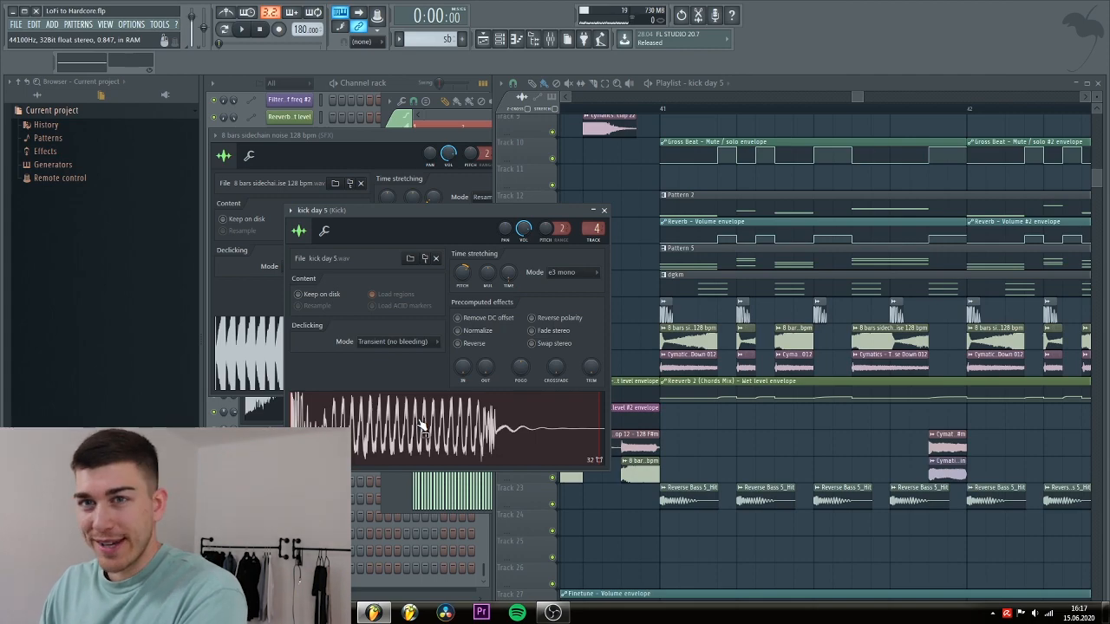
Open the dgkm pattern's Morphine notes in the piano roll, audition the pattern on its own and stop playback
scroll(702, 318, up, 1)
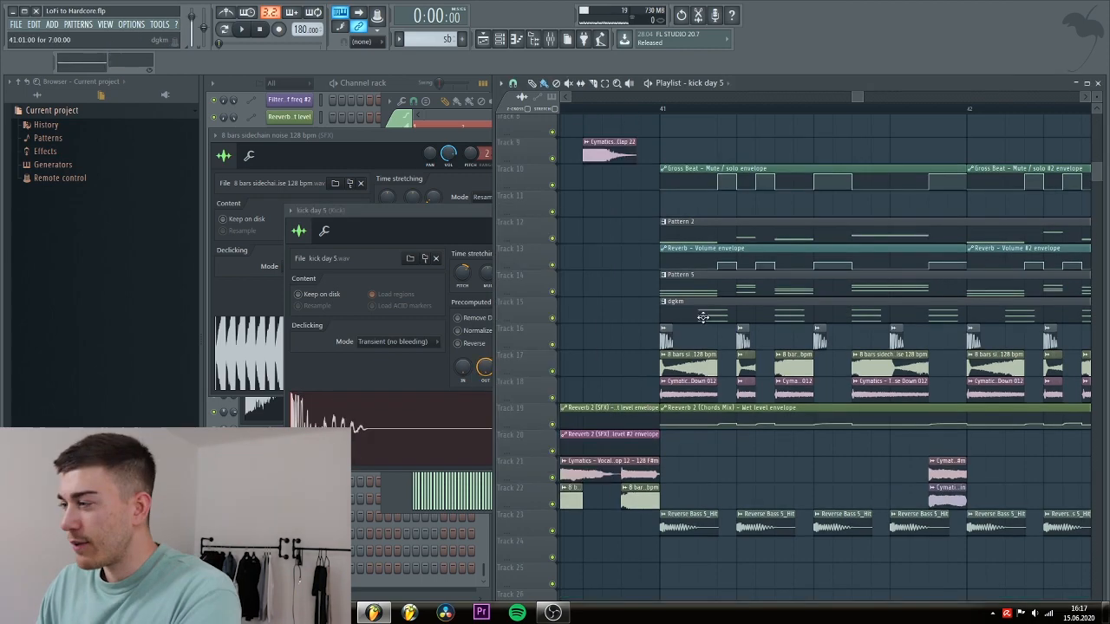
double_click(702, 318)
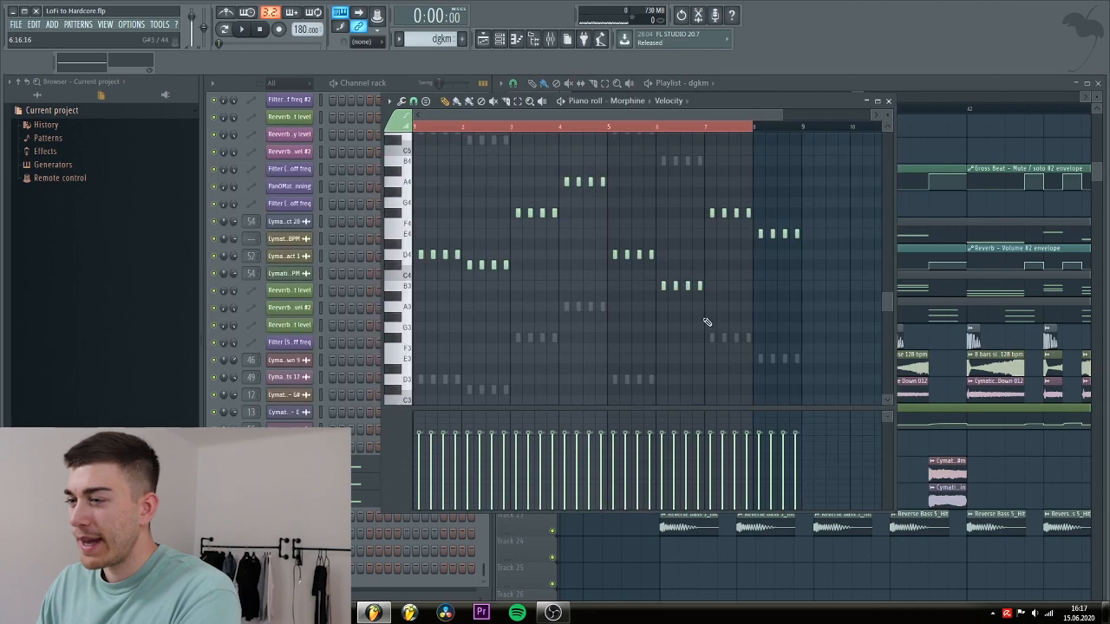
click(405, 83)
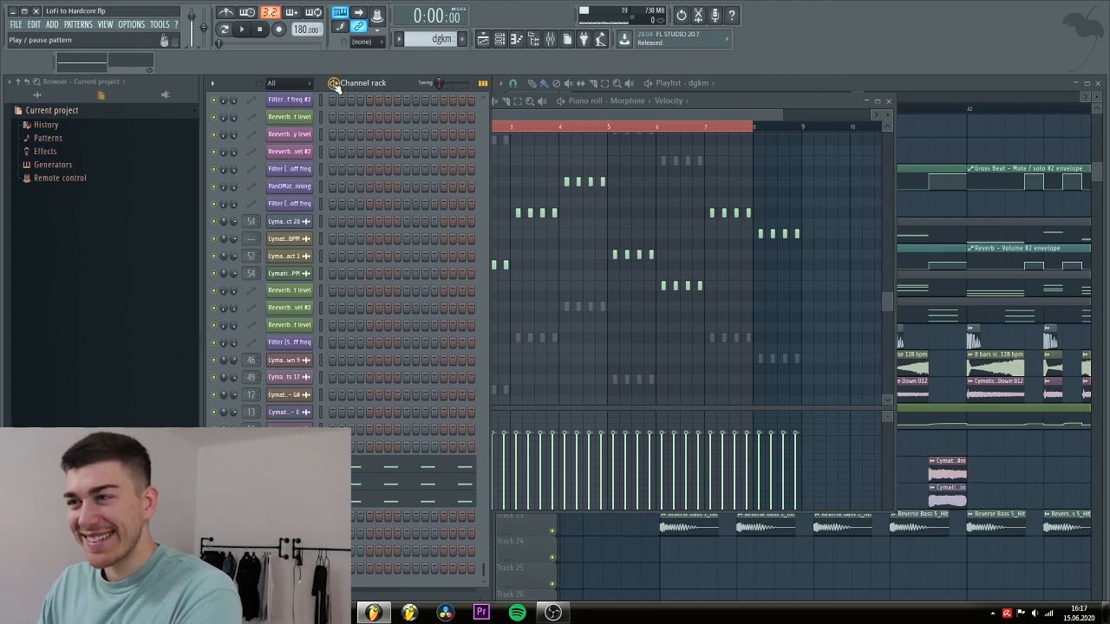
key(space)
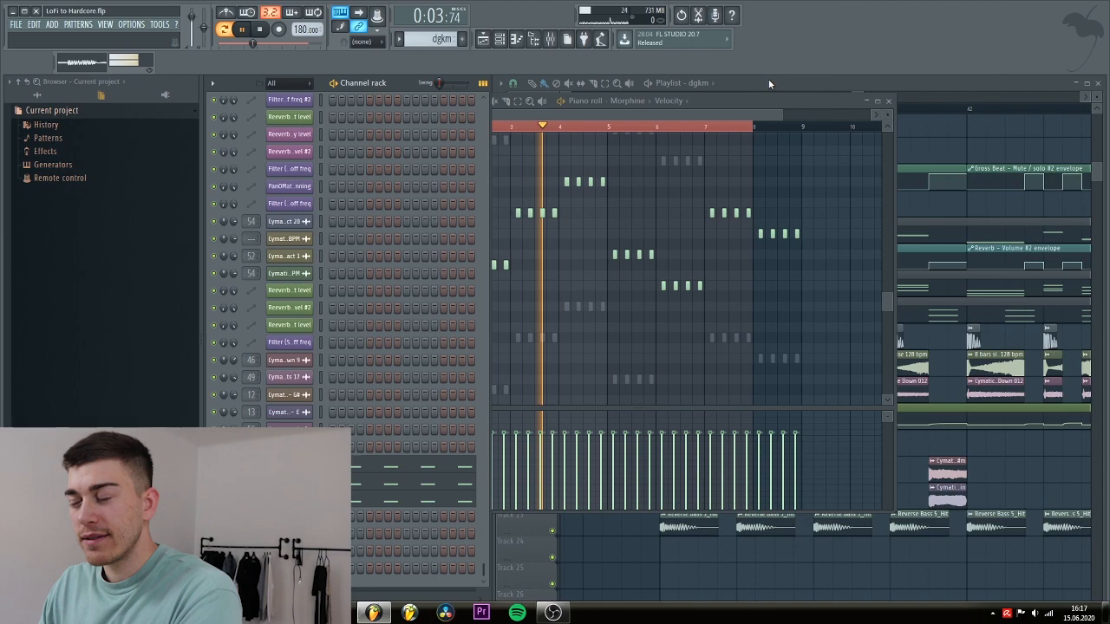
scroll(669, 223, up, 4)
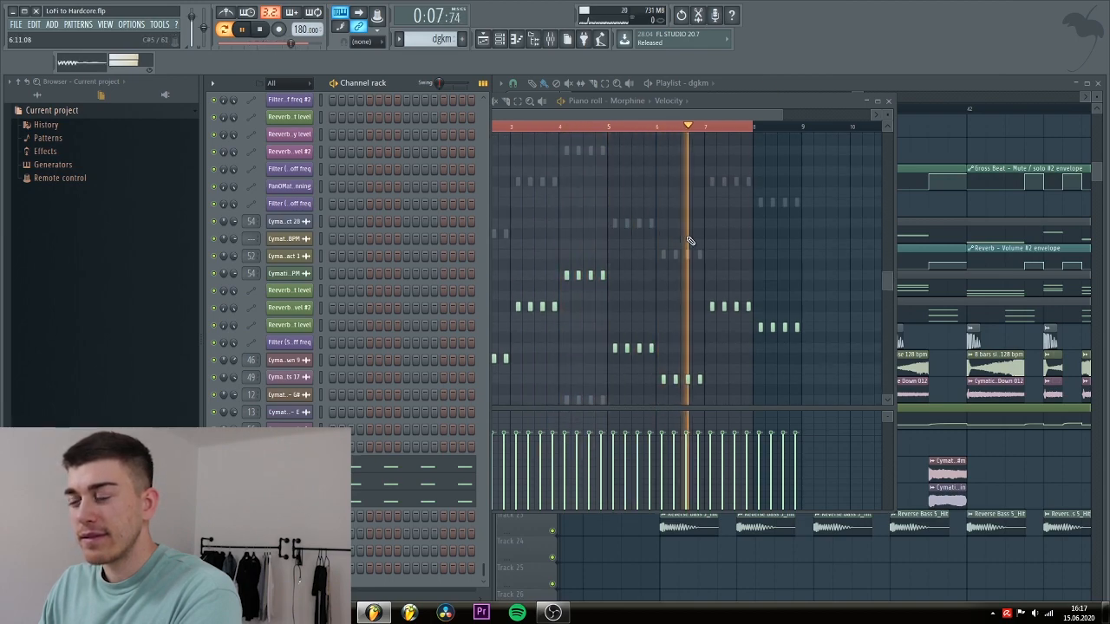
key(space)
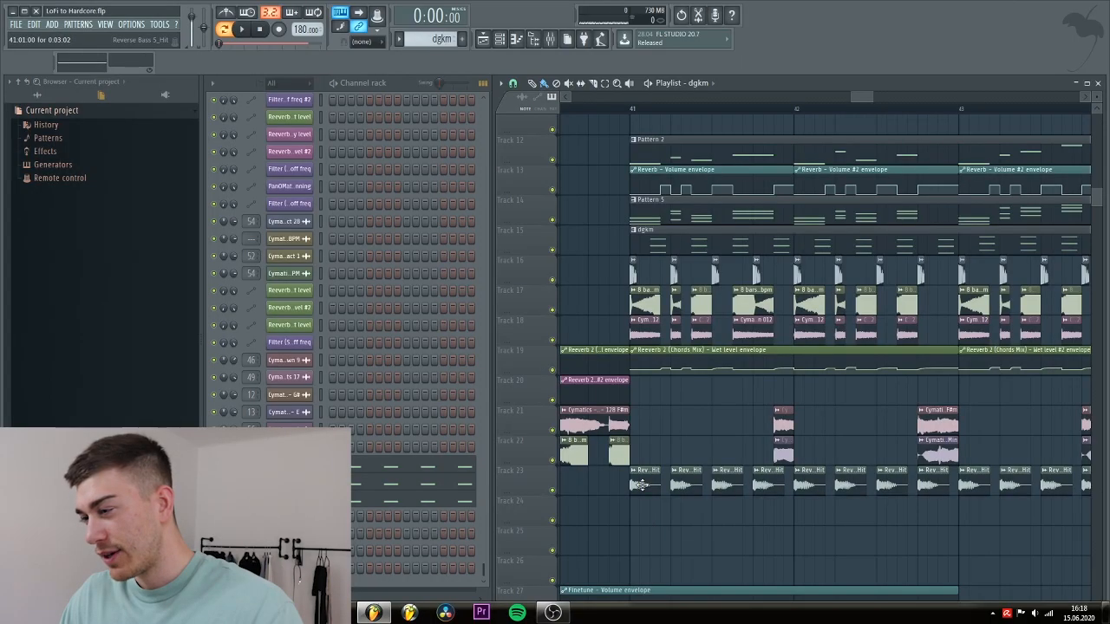
Inspect the Reverse Bass 5_Hit sample on track 23 and select the time range of the vocal clips ending bar 41
double_click(639, 484)
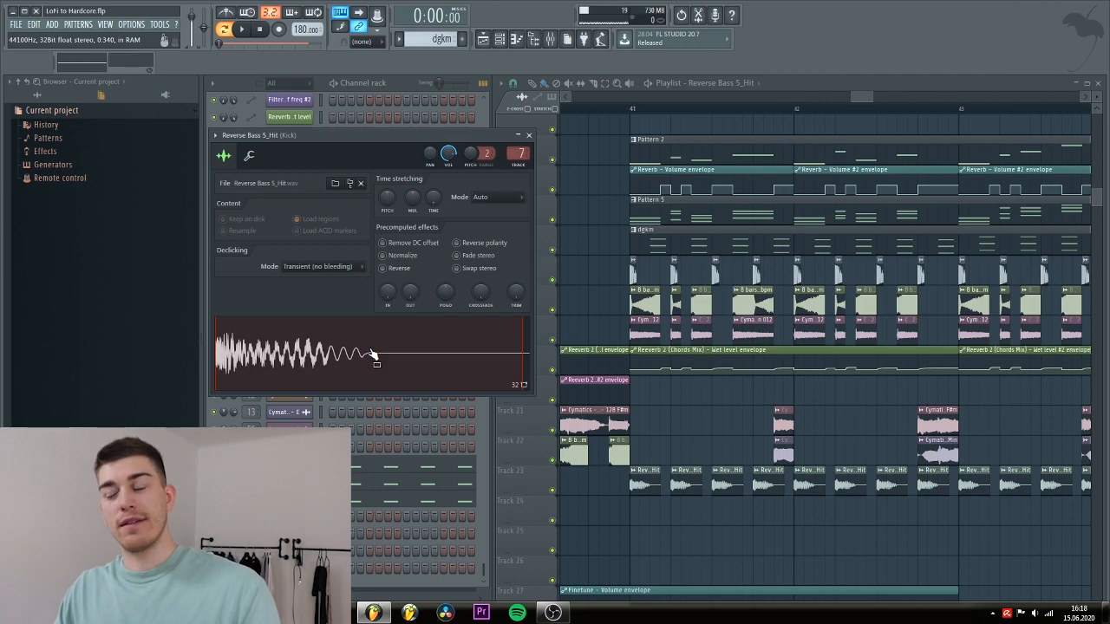
click(767, 104)
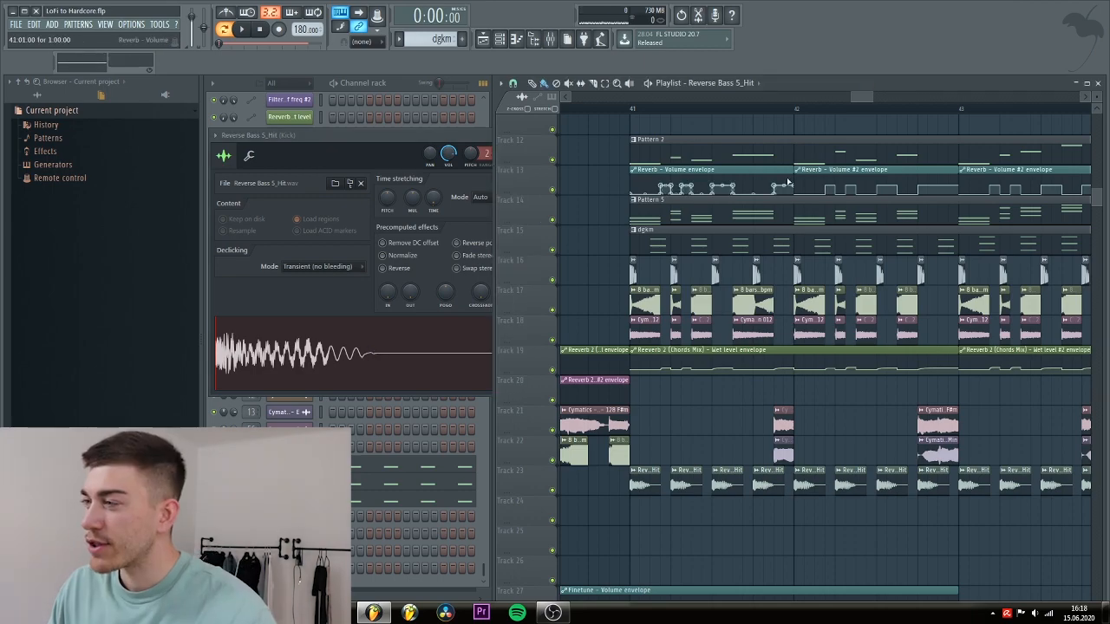
drag(777, 109, 798, 117)
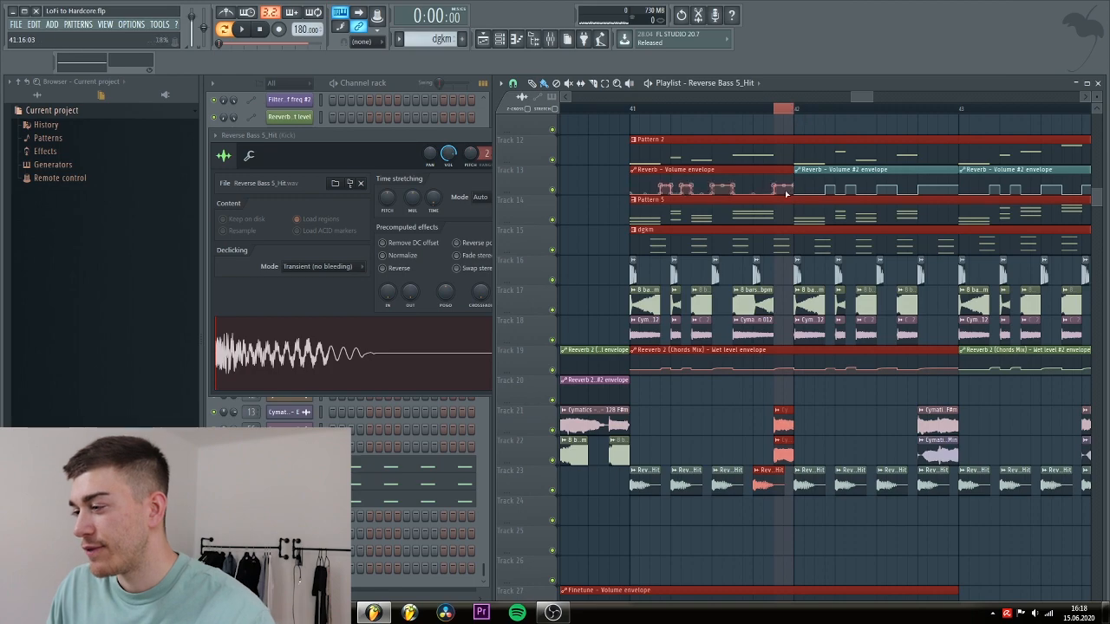
Inspect the Prometheus Vocal Loop 20 sample on track 22, audition the song from the end of bar 41 and stop playback
double_click(783, 441)
click(780, 110)
key(space)
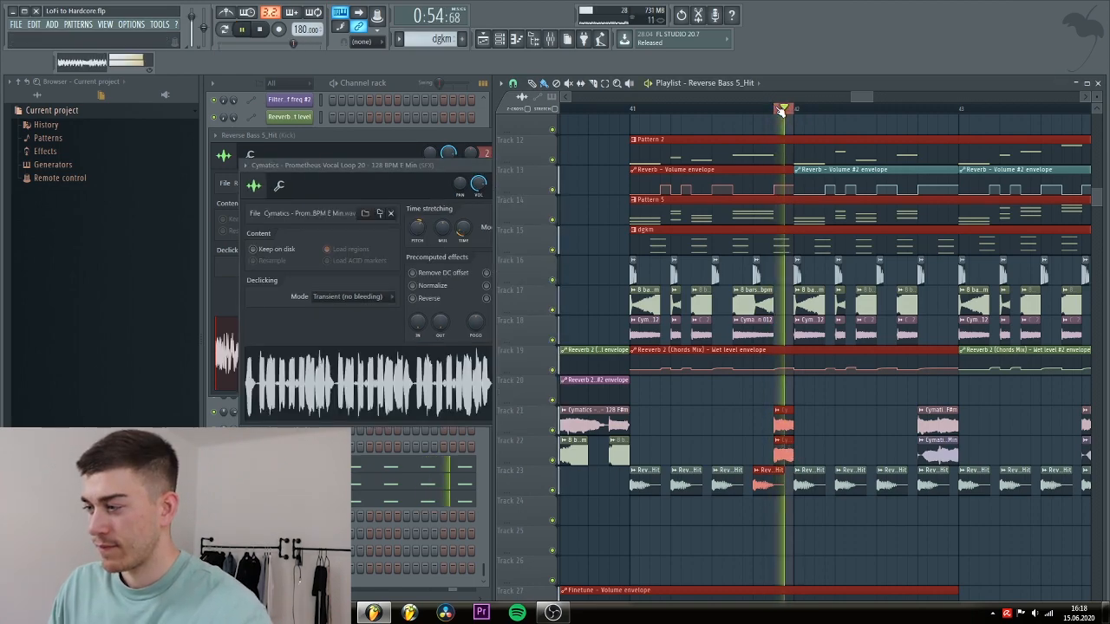
key(space)
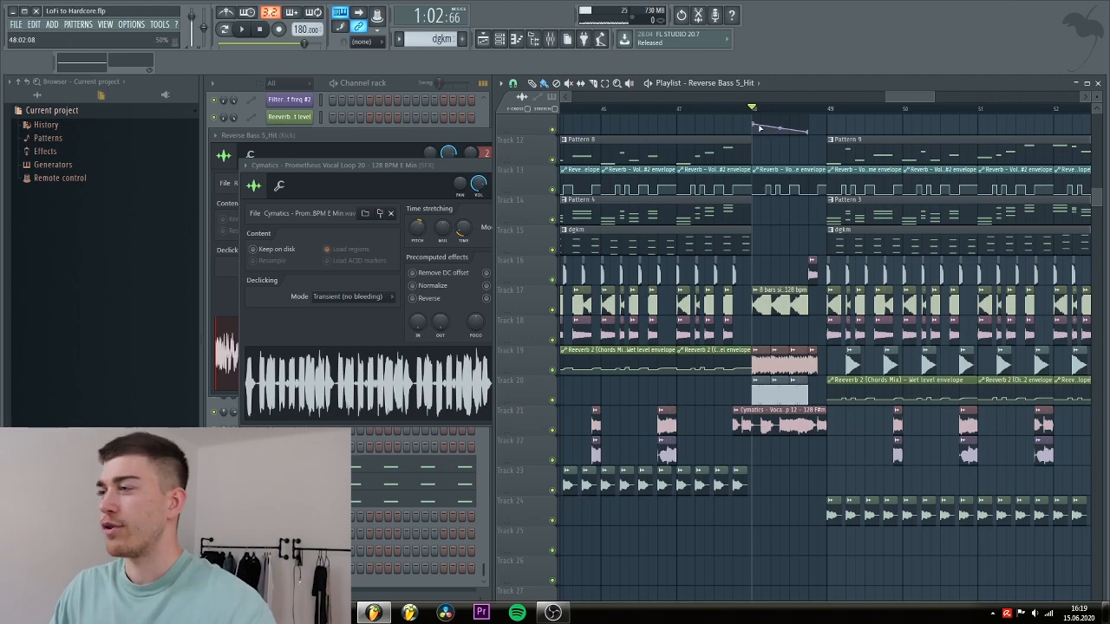
Inspect the break at bar 48 along with the Impact 28 and Titan Synth One Shot 17 samples
ctrl+scroll(792, 334, up, 2)
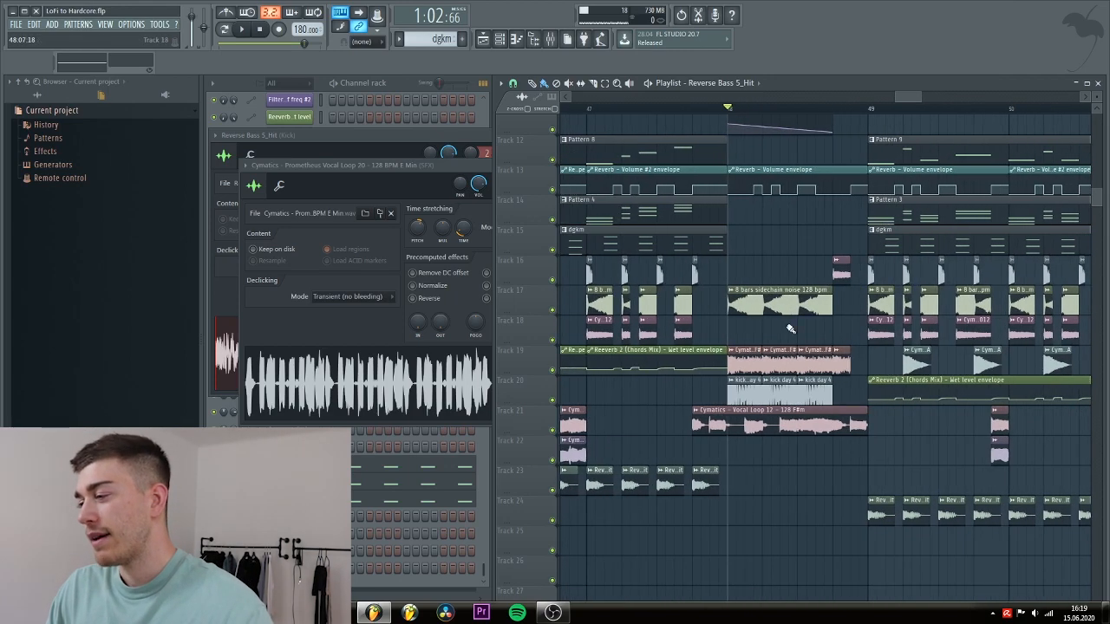
scroll(785, 342, up, 3)
scroll(785, 341, up, 1)
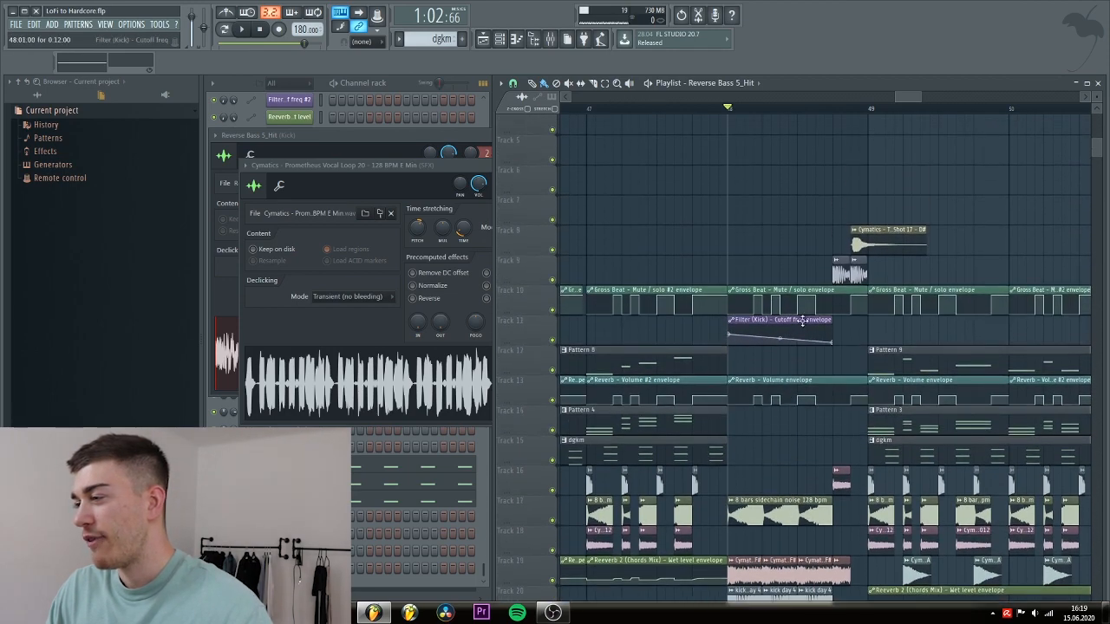
double_click(843, 266)
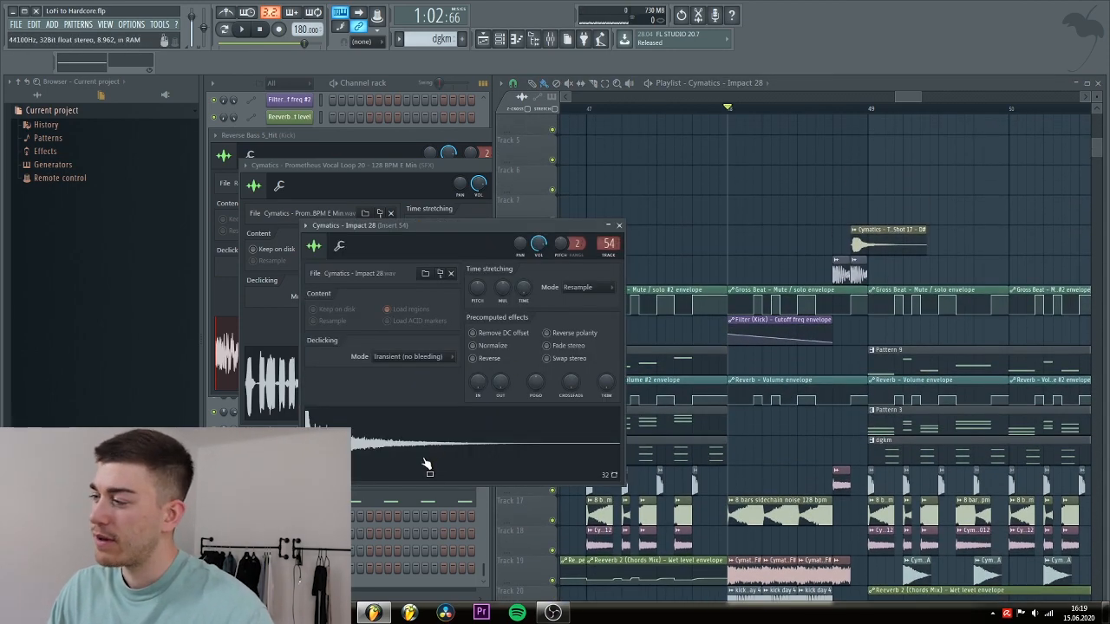
double_click(867, 247)
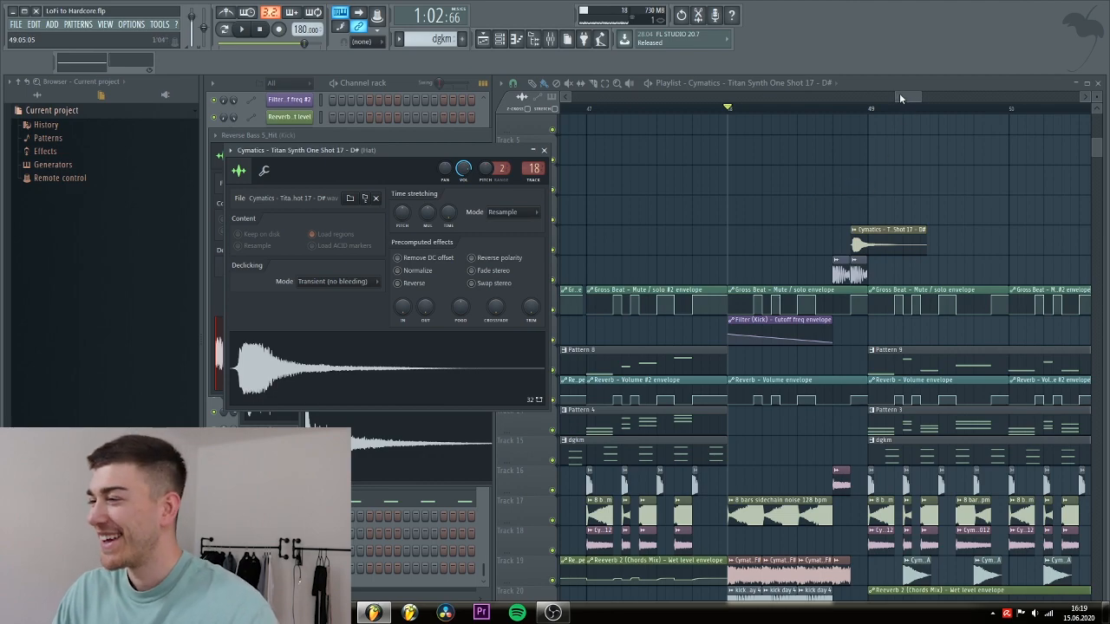
Inspect the kick day 4 sample in the bar 48 break and the Reverse Bass 3_Hit sample at bar 49
scroll(624, 274, down, 4)
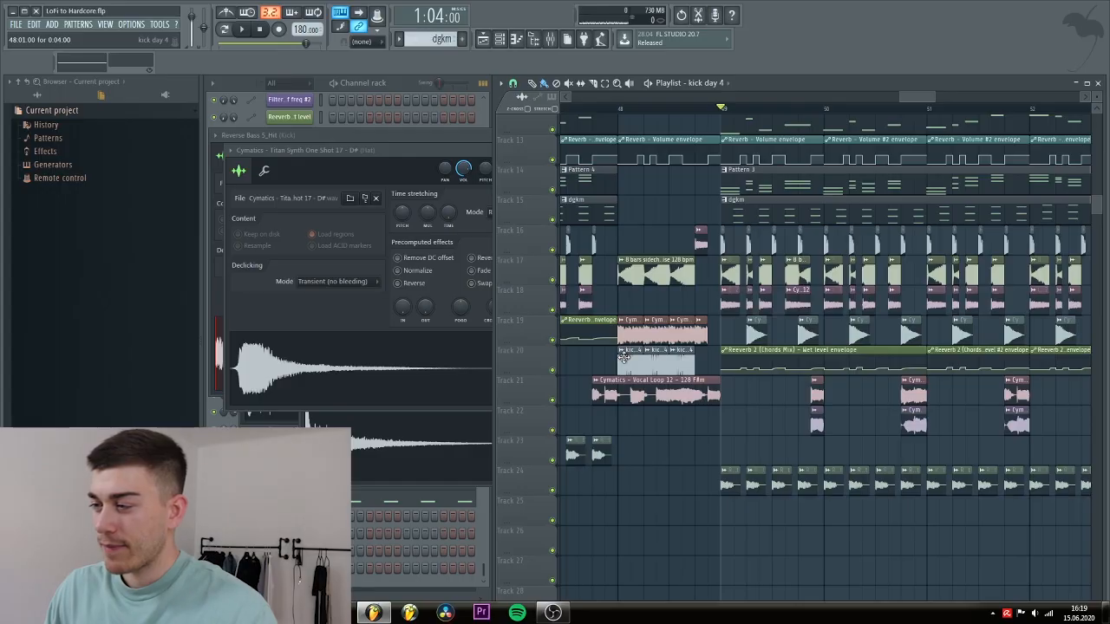
click(468, 457)
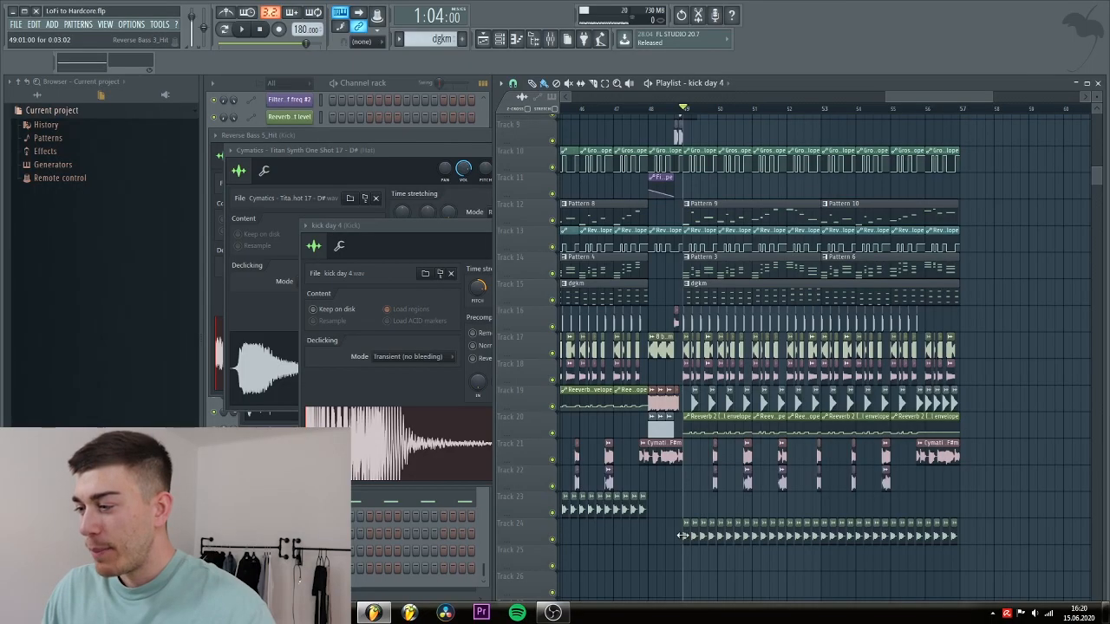
double_click(684, 539)
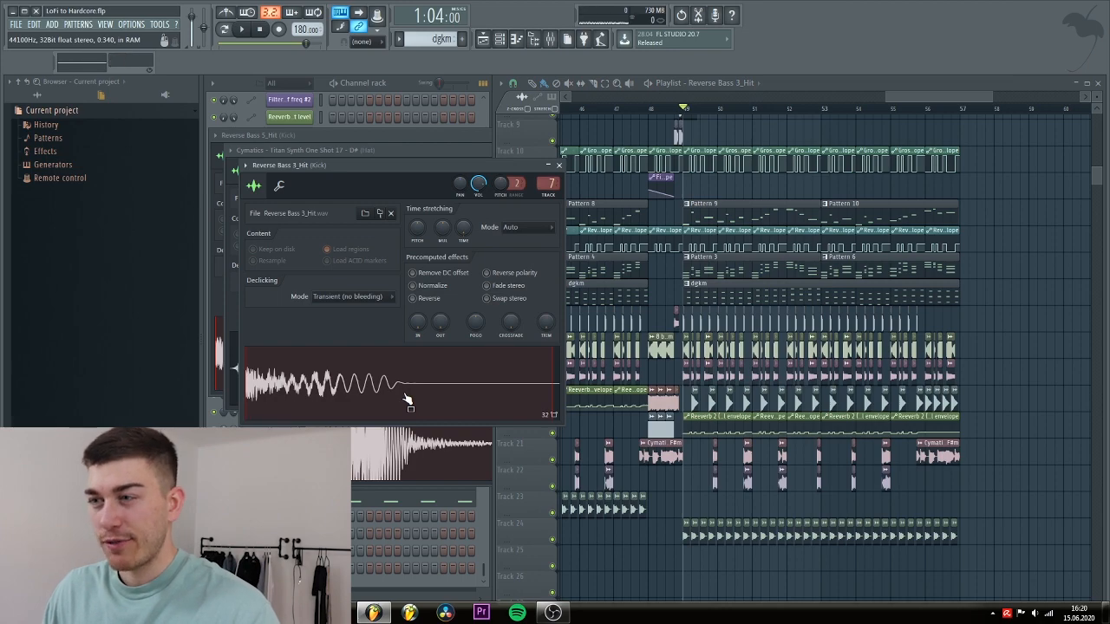
Compare the drop's halves by selecting the playlist time range from bar 41 to 45, followed by bar 45 to 49
scroll(689, 113, down, 2)
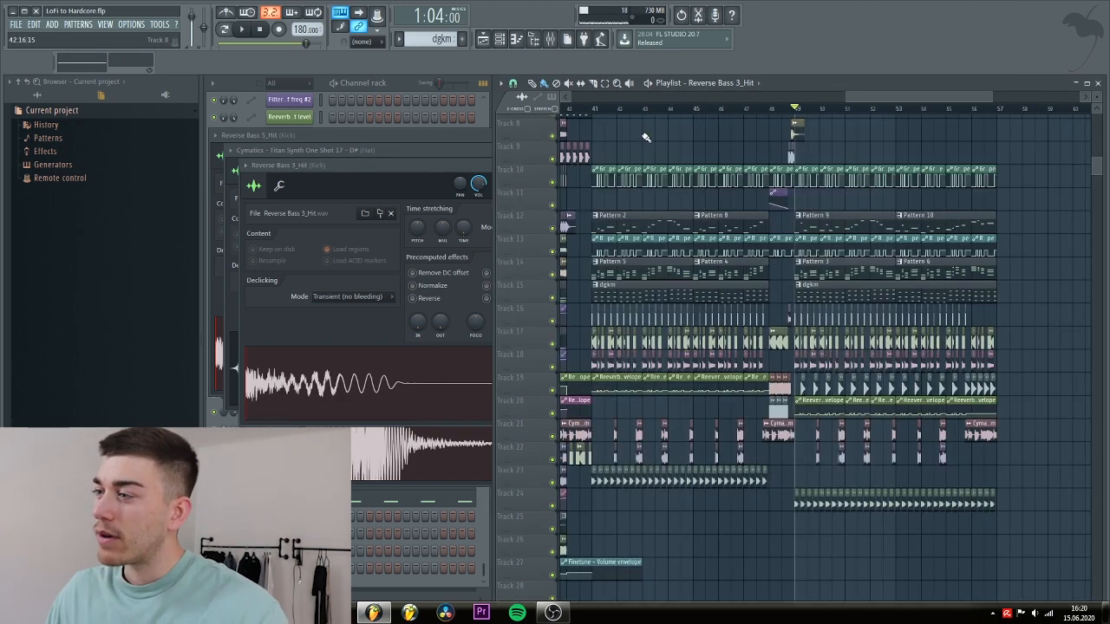
click(667, 275)
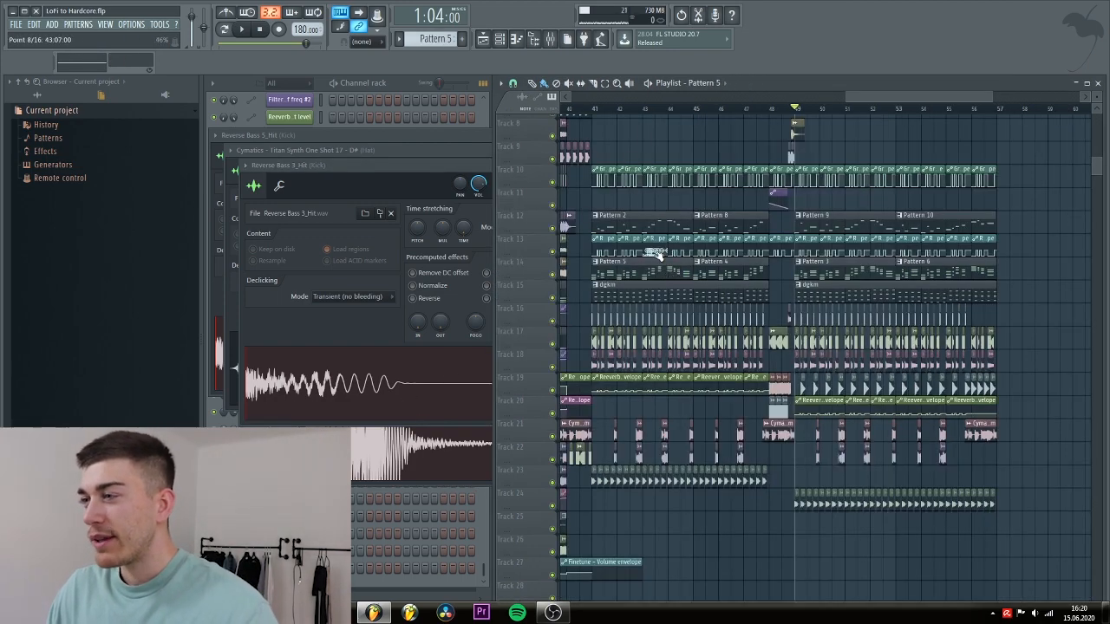
click(602, 110)
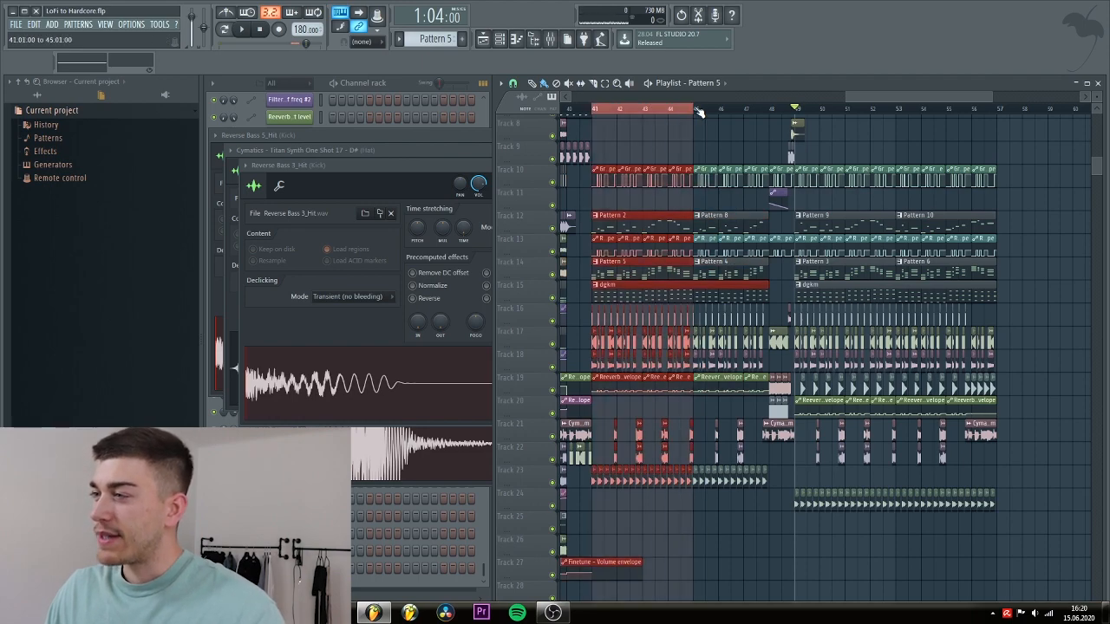
drag(692, 111, 818, 112)
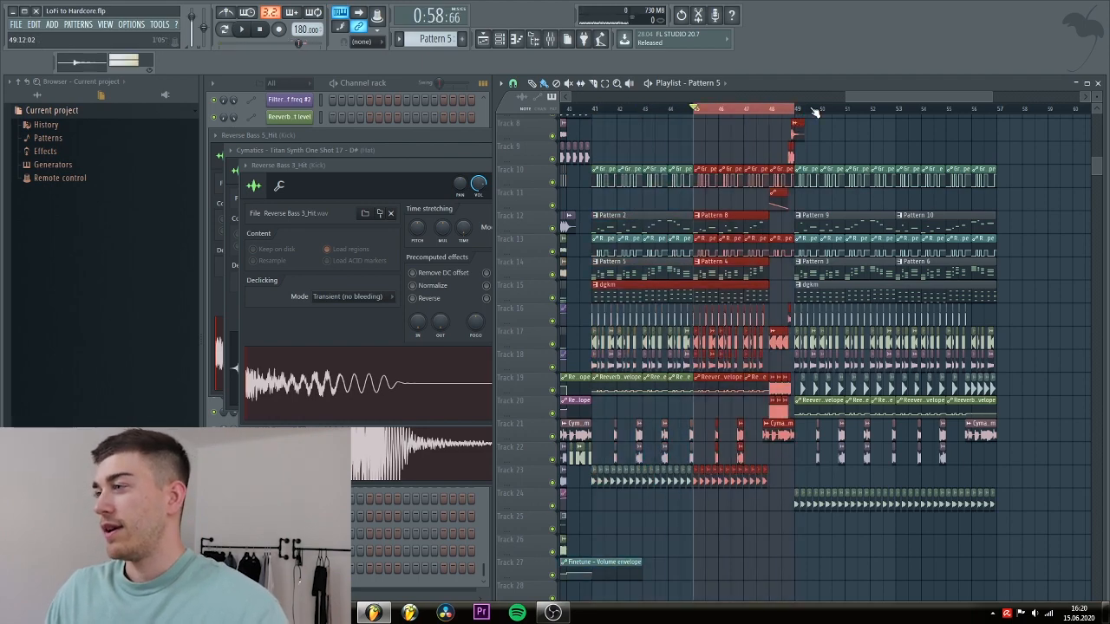